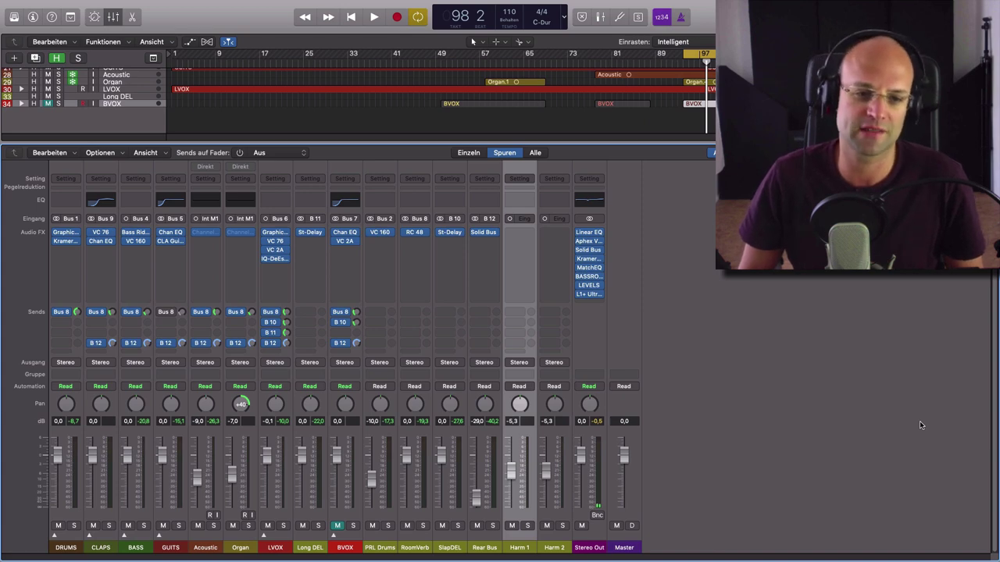
# Play the full mix around bar 97, and solo the LVOX channel with its sends bypassed to audition the dry lead vocal.
pyautogui.press('space')
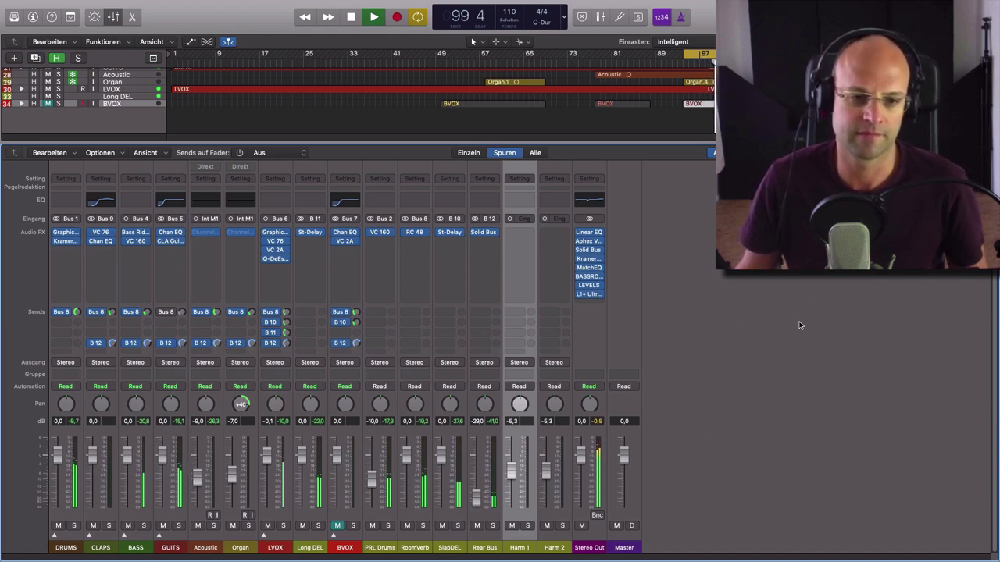
pyautogui.press('space')
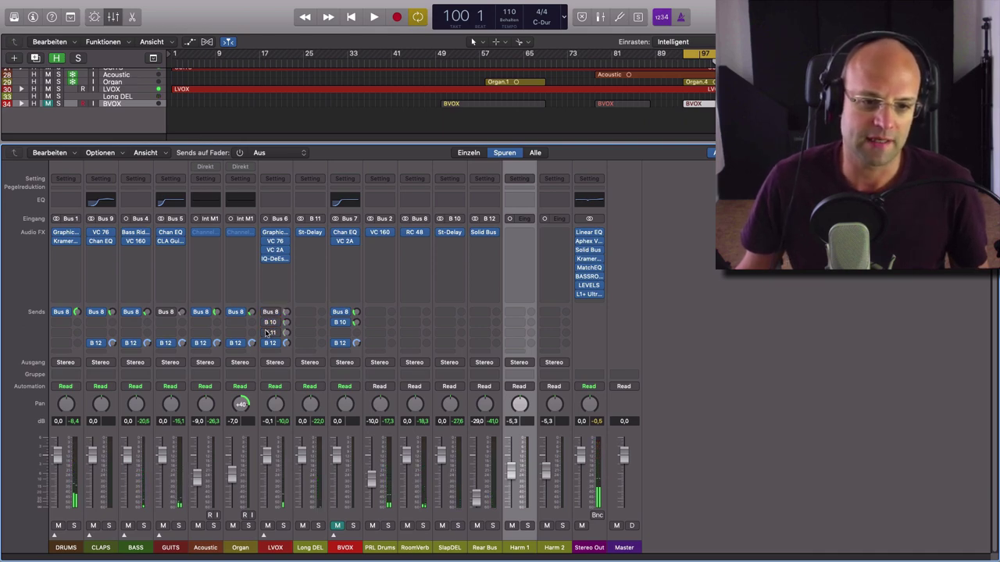
pyautogui.click(283, 525)
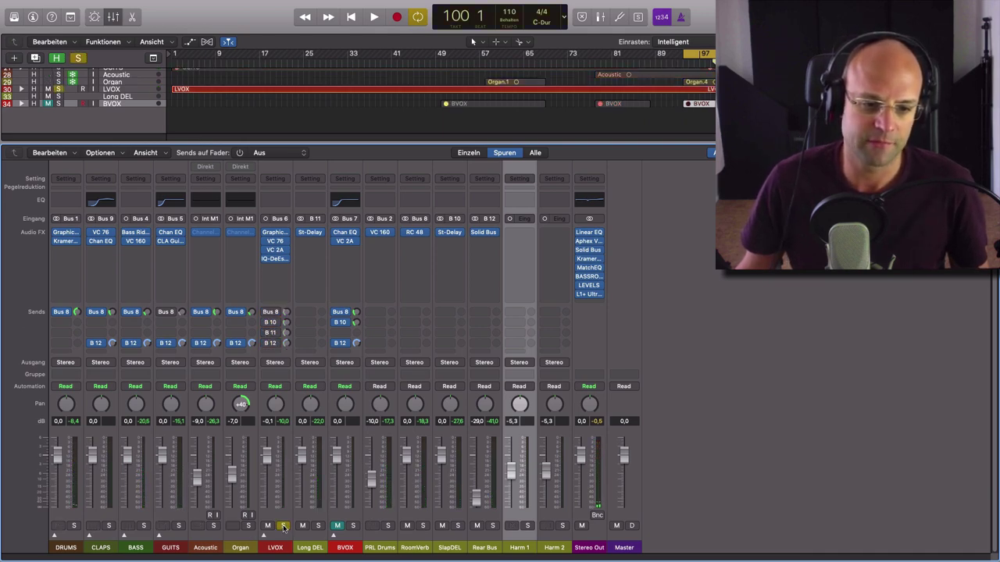
pyautogui.press('space')
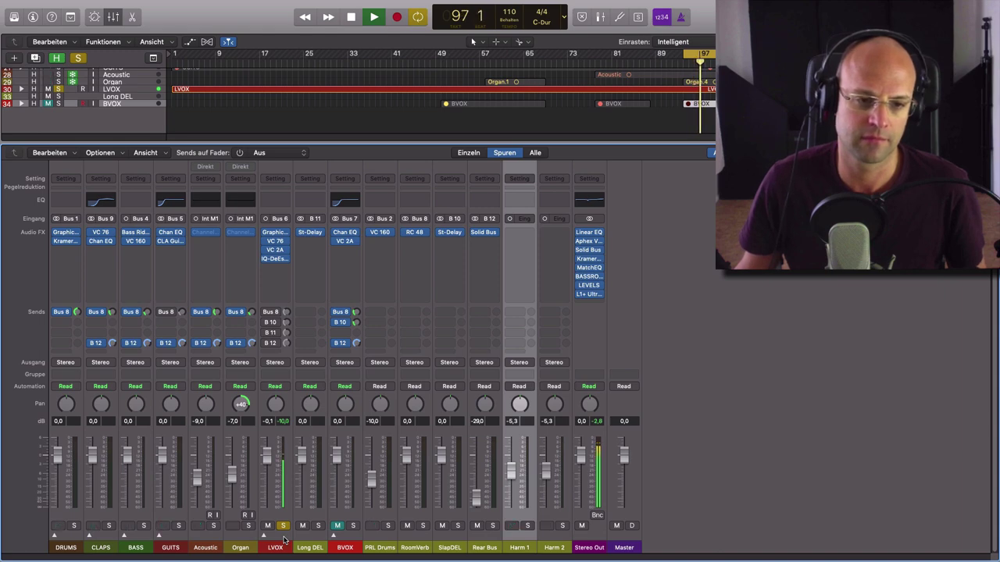
pyautogui.press('space')
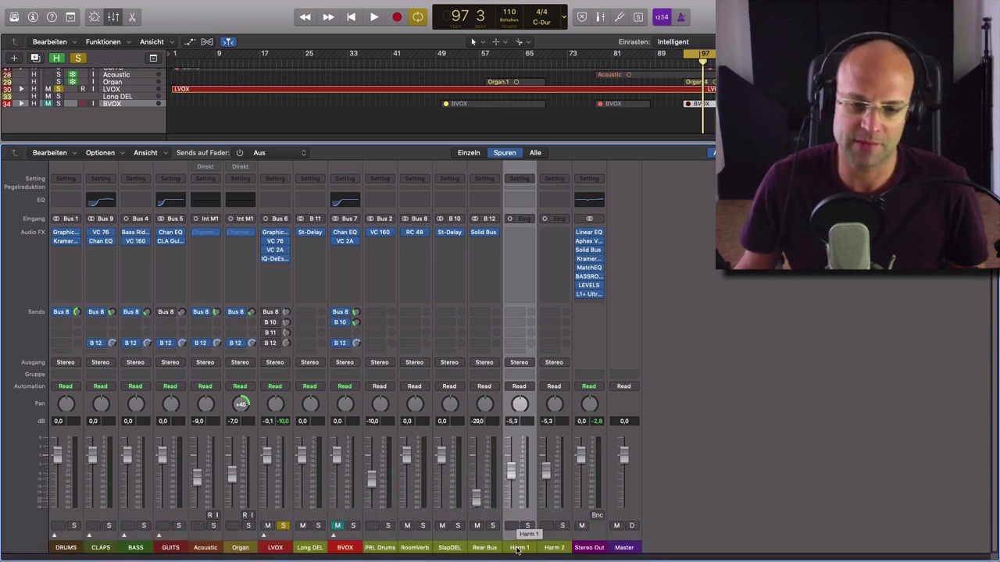
pyautogui.click(551, 548)
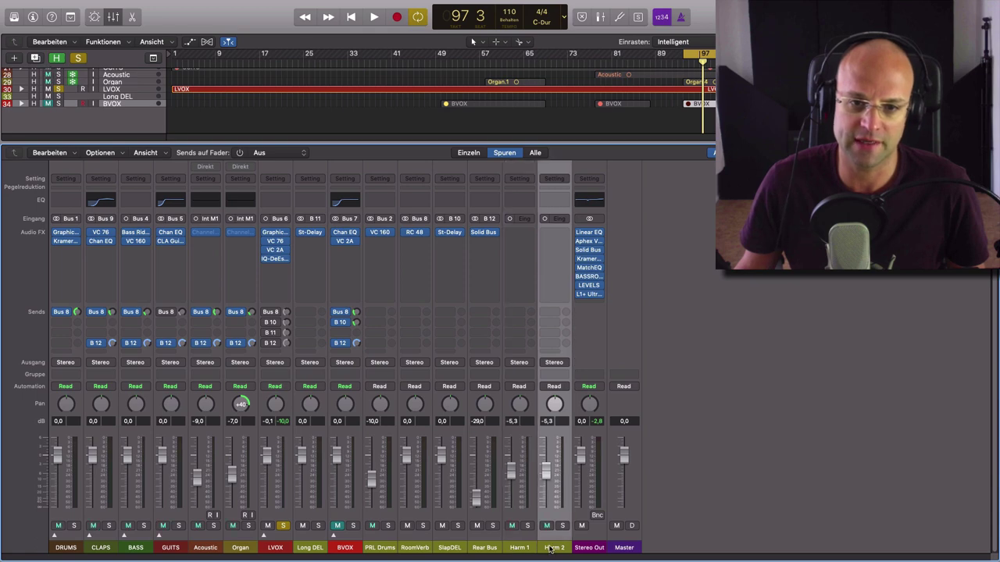
pyautogui.click(112, 156)
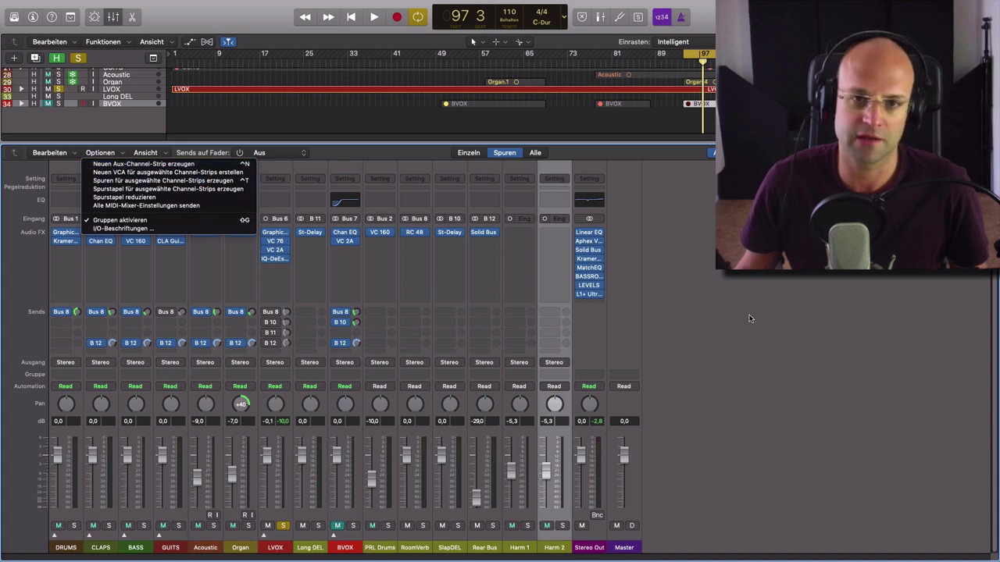
pyautogui.click(785, 340)
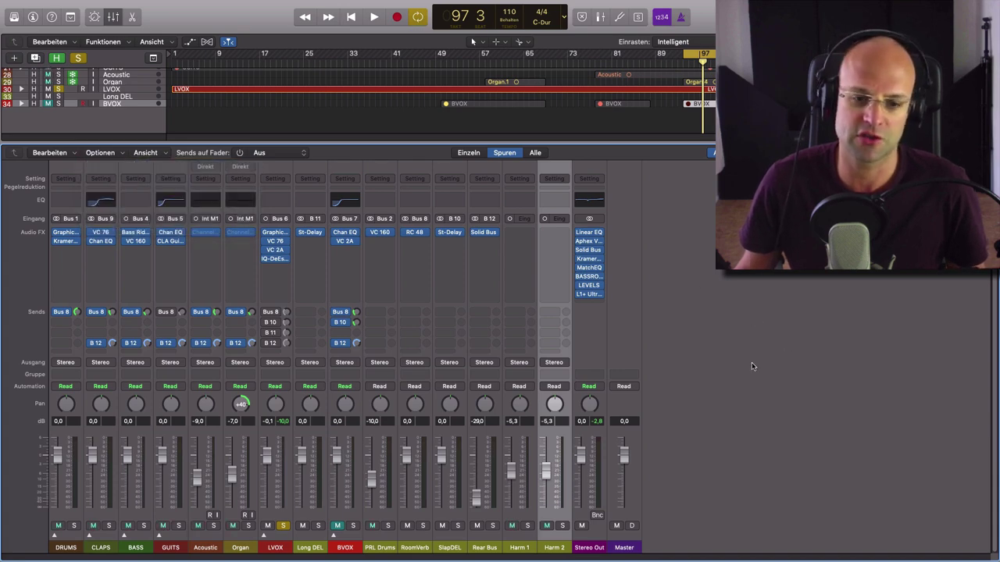
# Set the input of both the Harm 1 and Harm 2 aux channels to Bus 20.
pyautogui.click(519, 549)
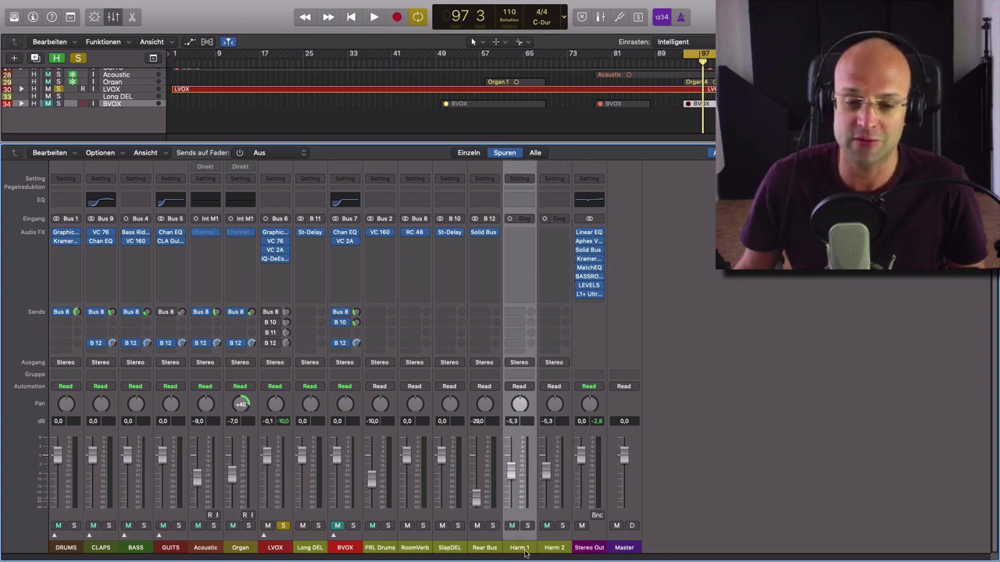
pyautogui.click(558, 551)
pyautogui.click(536, 552)
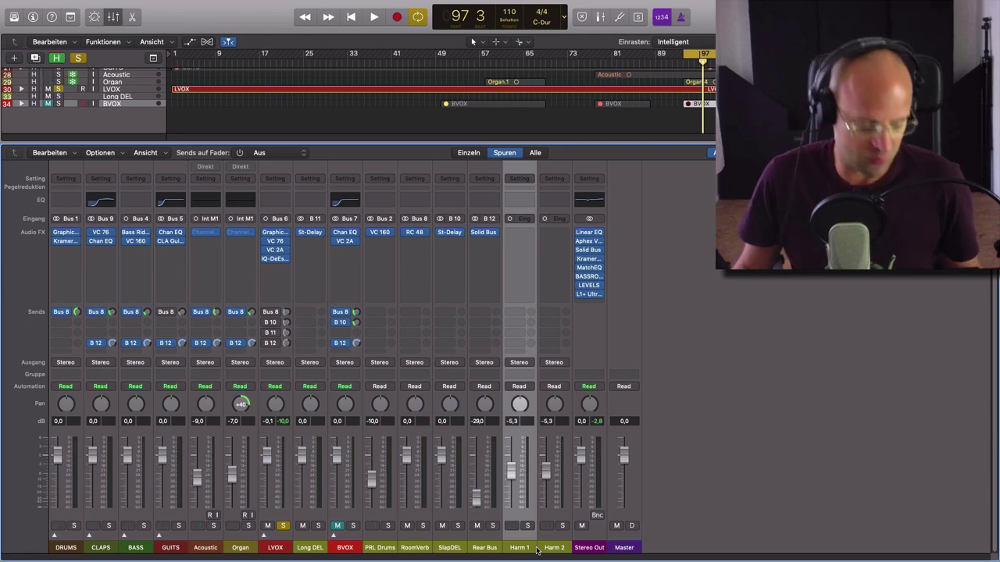
pyautogui.keyDown('shift'); pyautogui.click(555, 551); pyautogui.keyUp('shift')
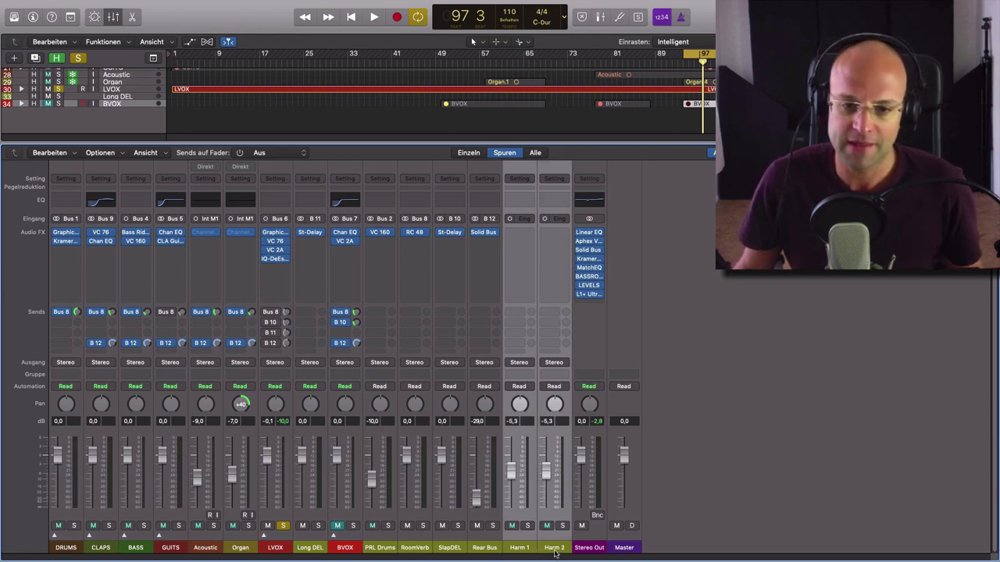
pyautogui.click(525, 221)
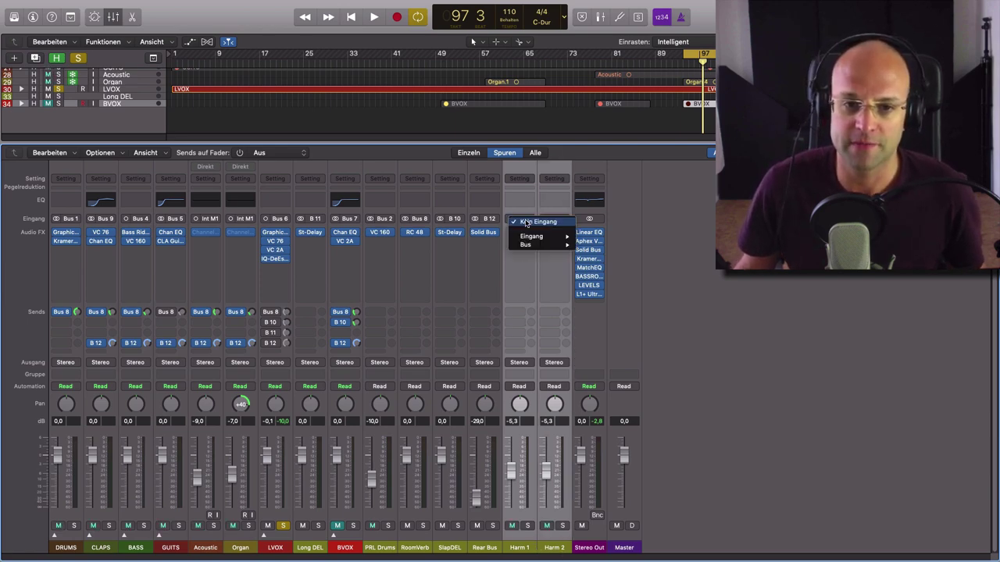
pyautogui.moveTo(534, 247)
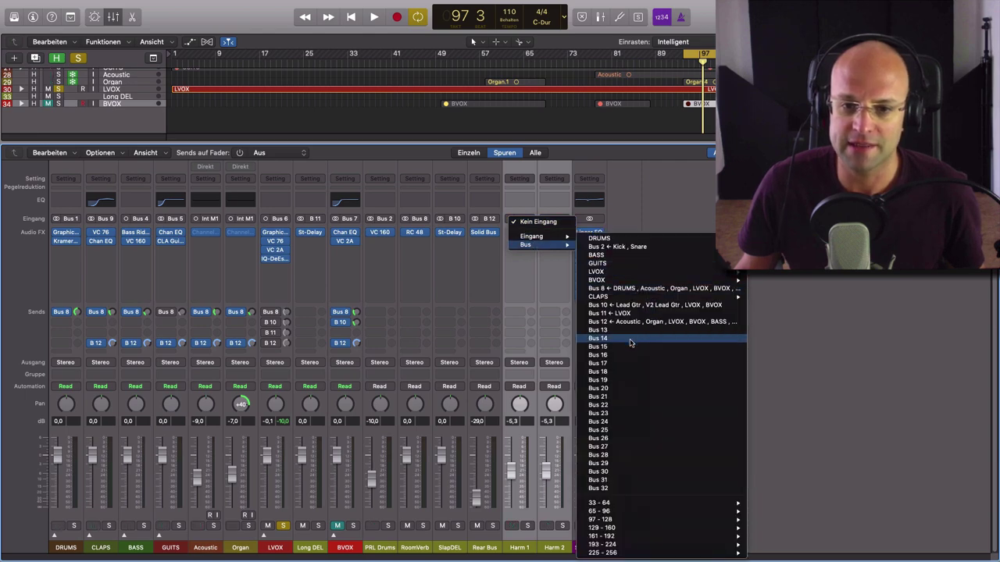
pyautogui.click(600, 392)
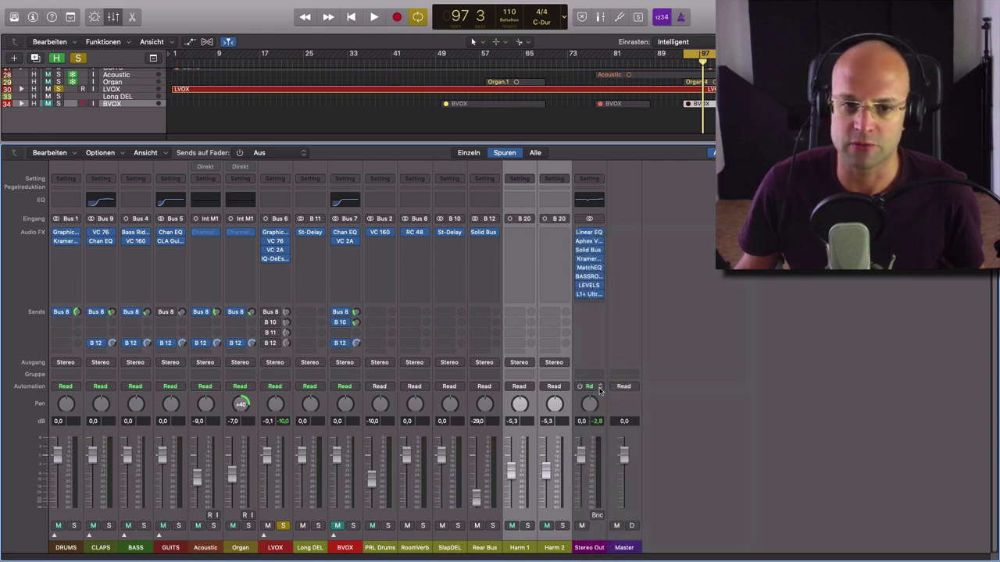
# Create a new aux channel strip after Harm 2 and set its fader to 0.0 dB.
pyautogui.click(516, 552)
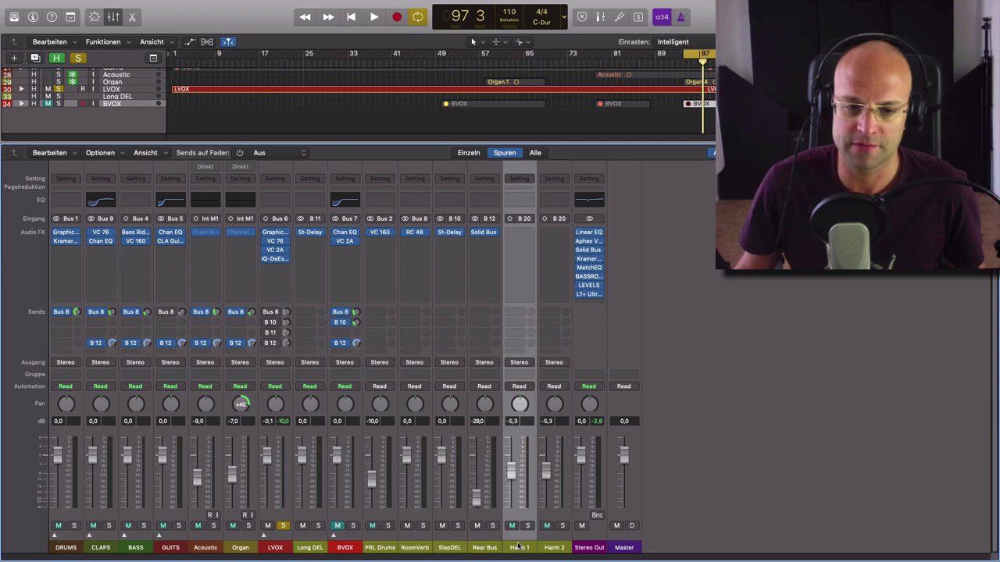
pyautogui.click(553, 550)
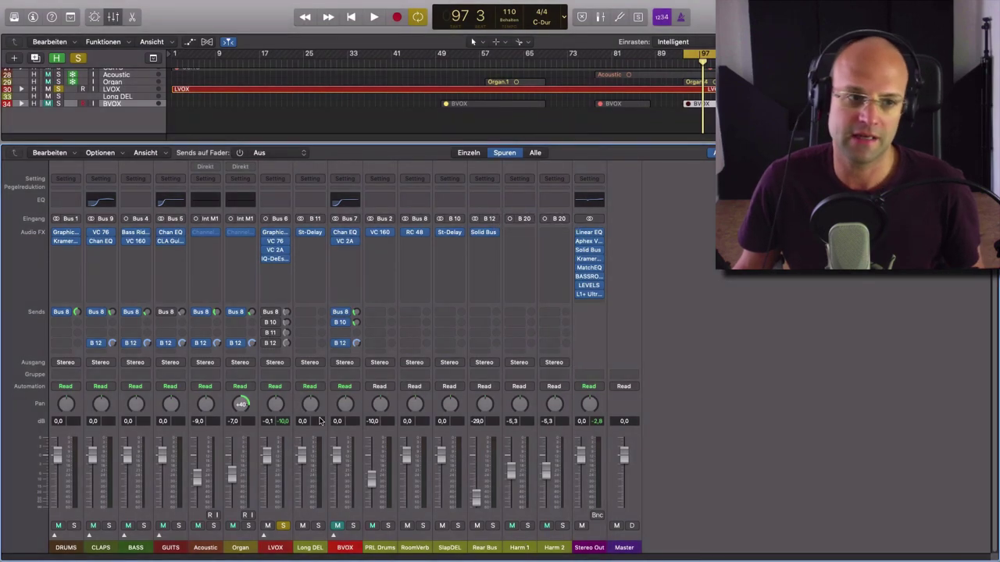
pyautogui.click(105, 153)
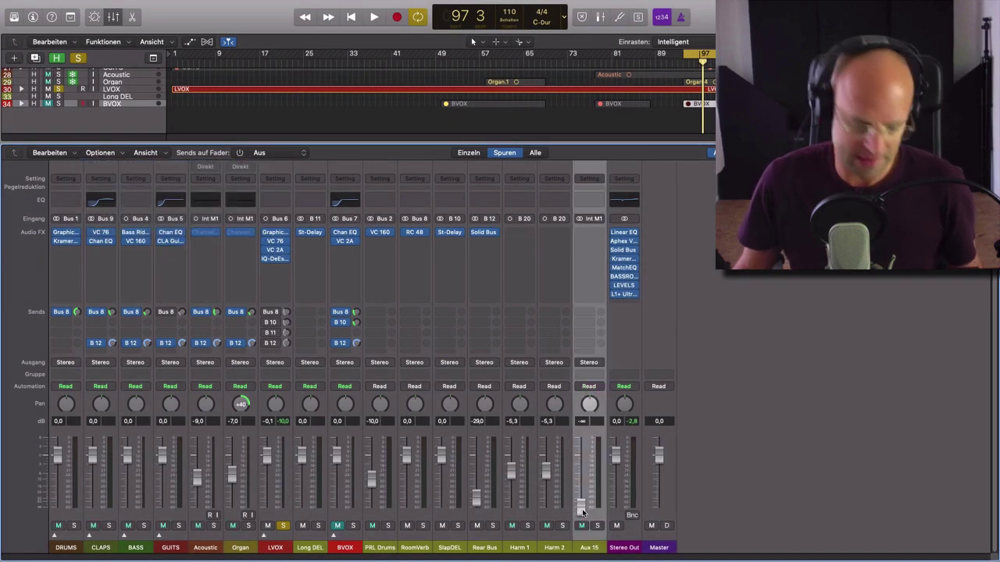
pyautogui.keyDown('alt'); pyautogui.click(582, 508); pyautogui.keyUp('alt')
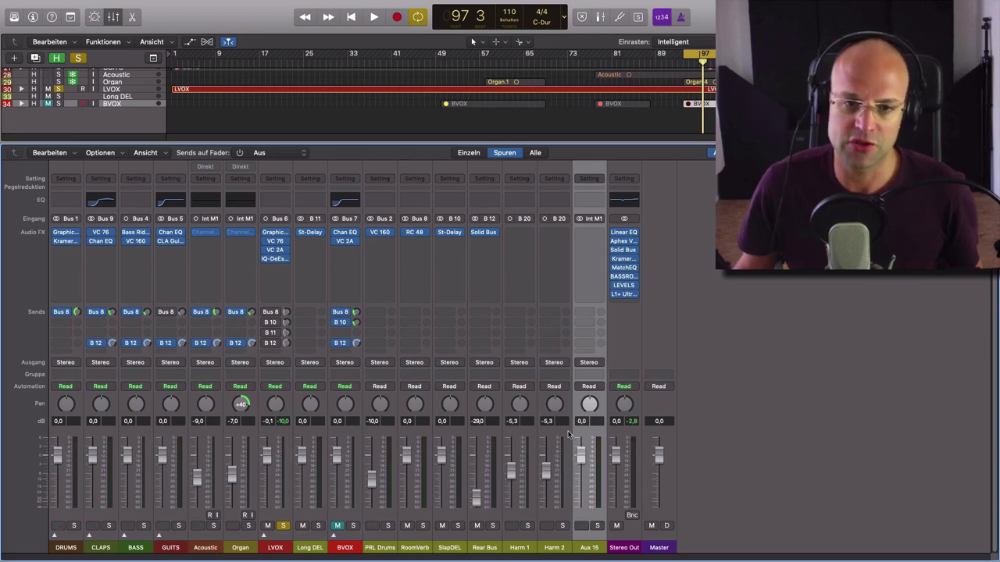
# Set the input of the new aux channel beside Harm 2 to Bus 21.
pyautogui.click(523, 548)
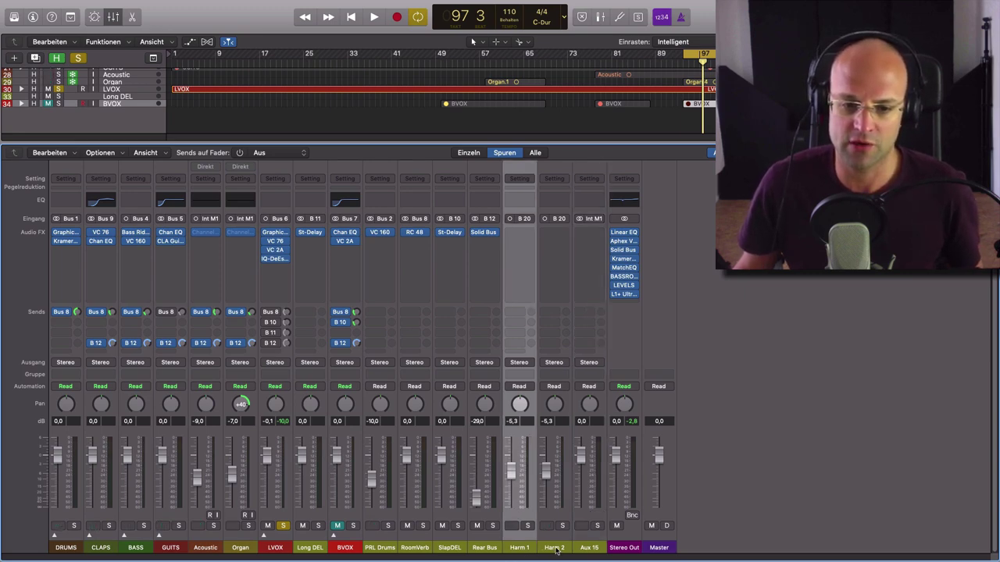
pyautogui.click(556, 549)
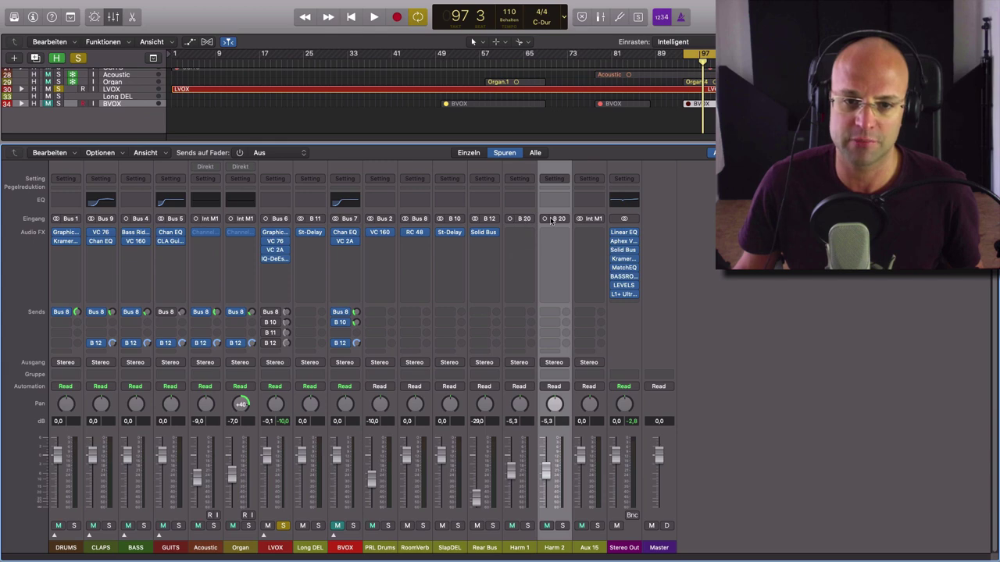
pyautogui.keyDown('shift'); pyautogui.click(518, 547); pyautogui.keyUp('shift')
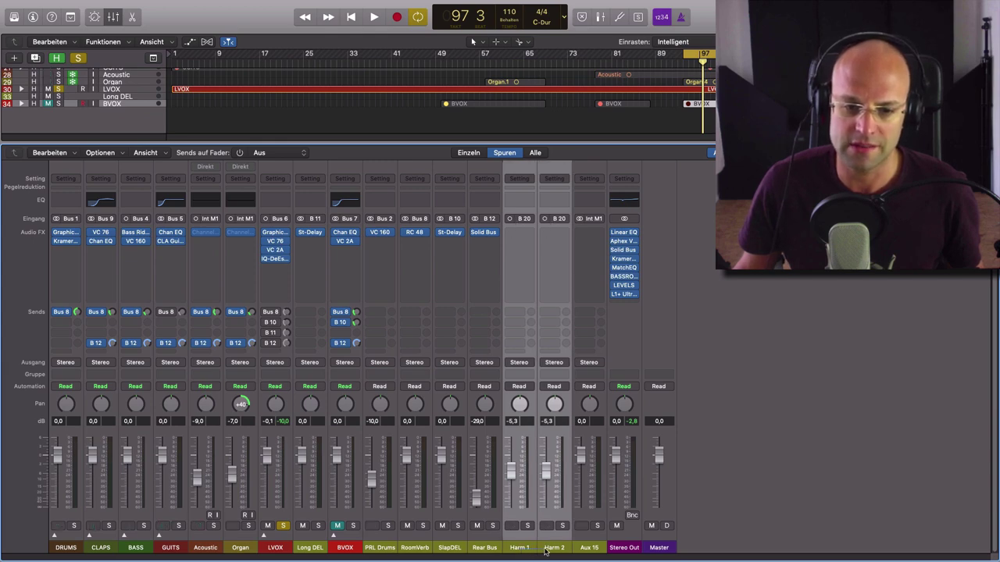
pyautogui.click(586, 548)
pyautogui.click(598, 220)
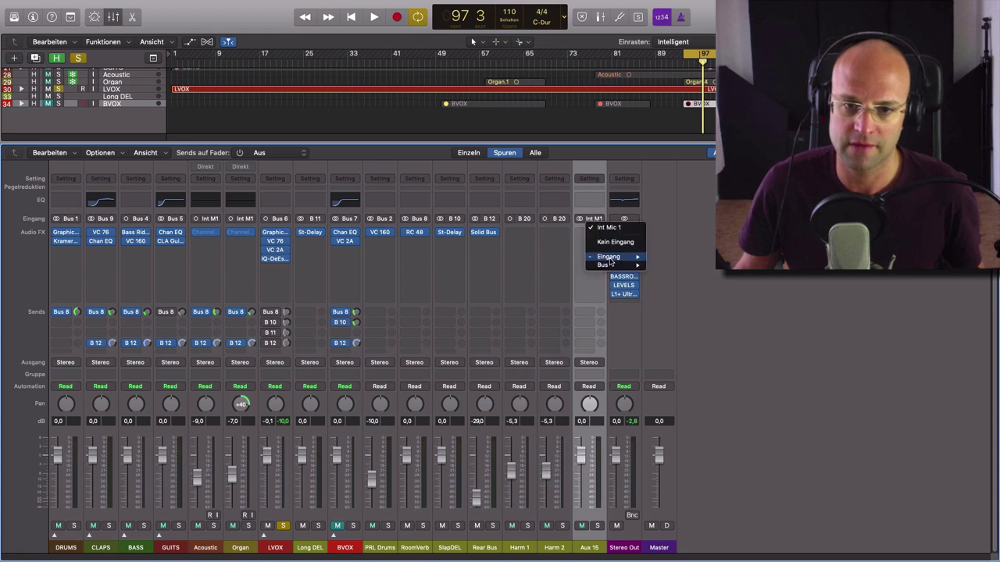
pyautogui.moveTo(605, 266)
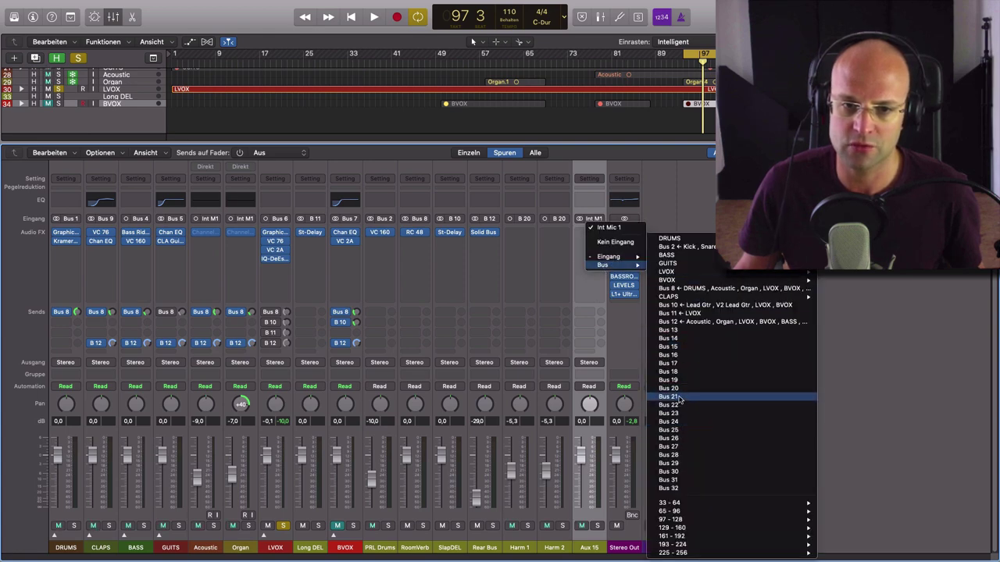
pyautogui.click(669, 397)
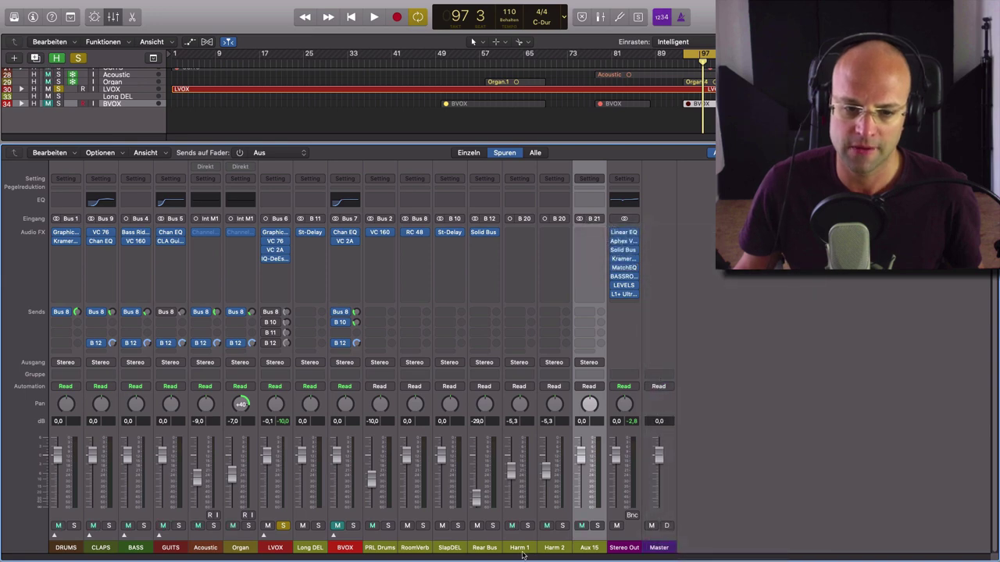
# Route the outputs of the Harm 1 and Harm 2 channels to Bus 21.
pyautogui.moveTo(522, 554); pyautogui.dragTo(549, 553)
pyautogui.click(556, 366)
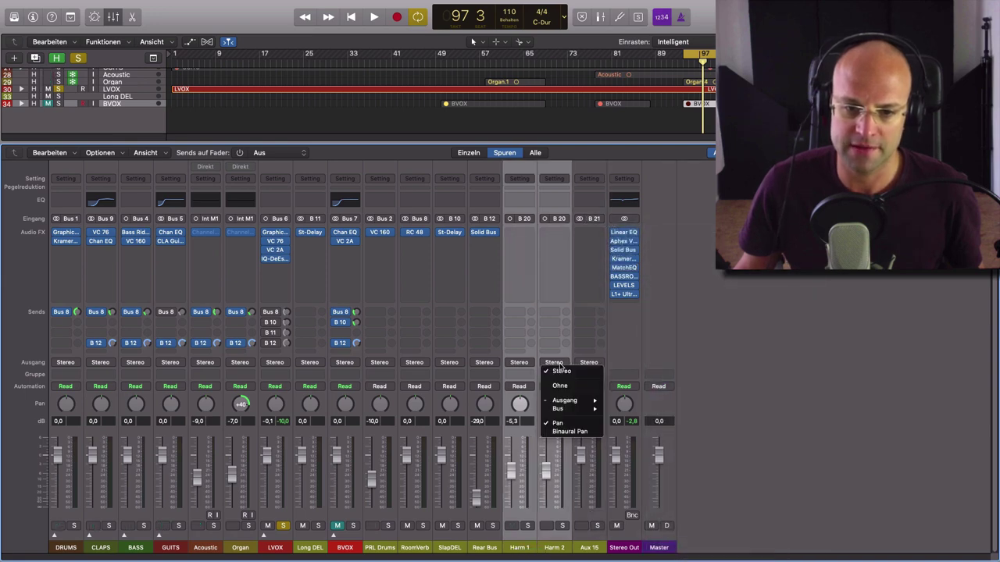
pyautogui.moveTo(566, 410)
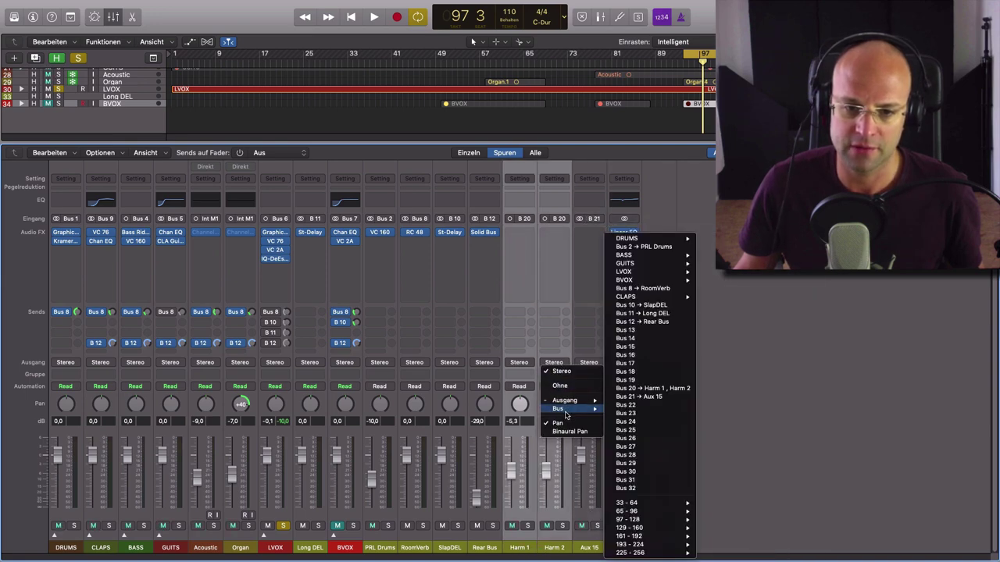
pyautogui.click(671, 397)
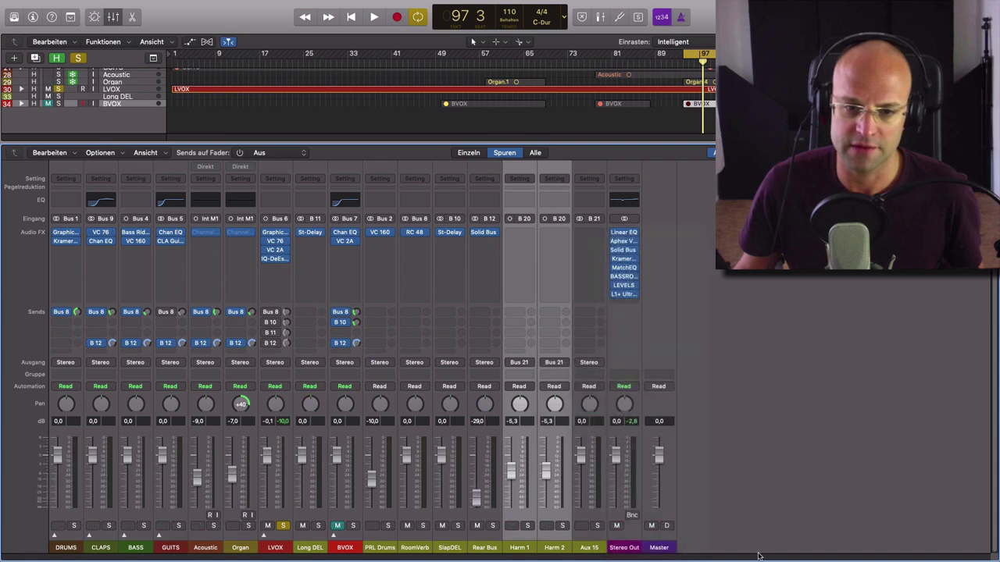
pyautogui.click(523, 549)
pyautogui.click(559, 554)
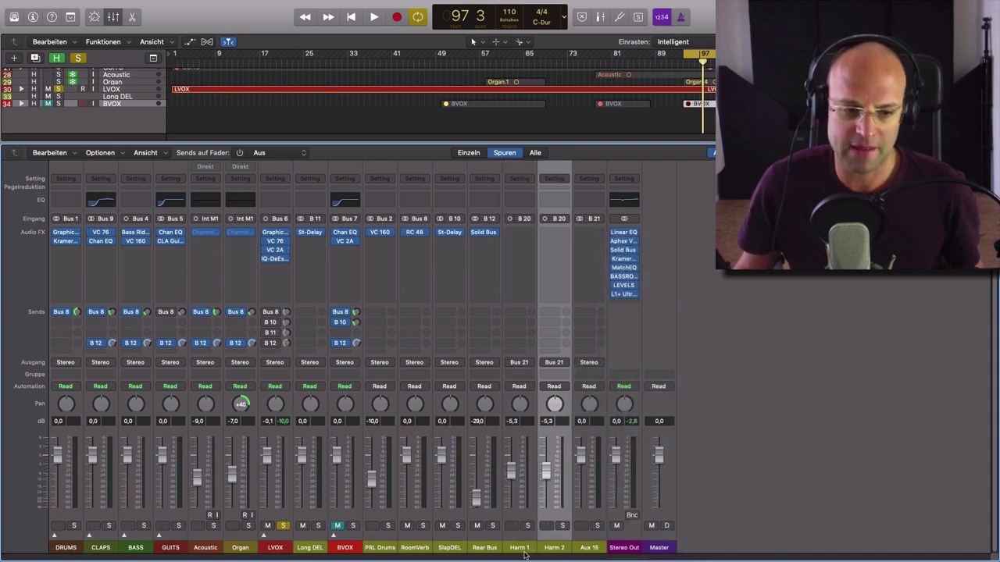
# Add a Bus 20 send to the LVOX channel at about -2.9 dB and play the song to check the signal flow.
pyautogui.click(273, 547)
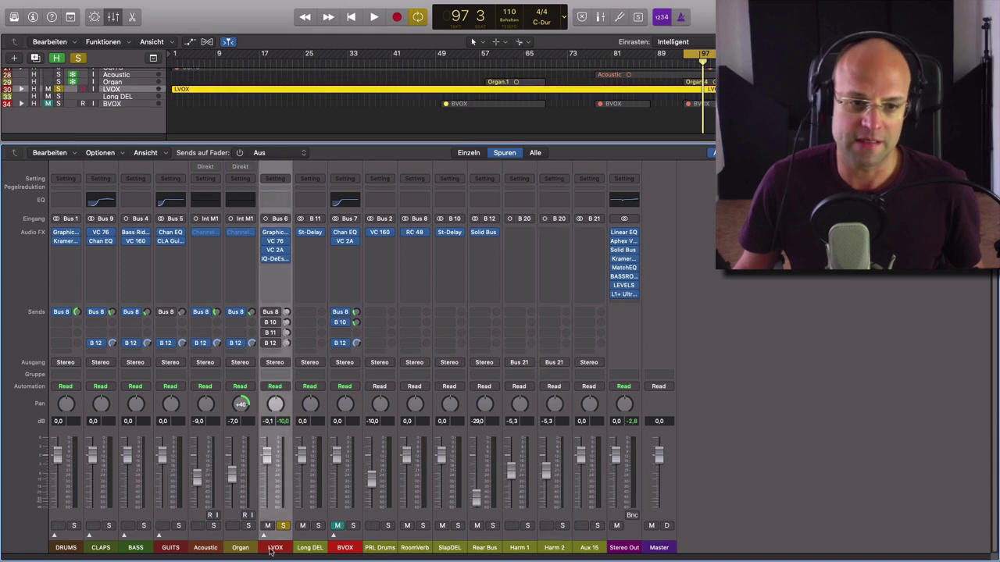
pyautogui.click(274, 353)
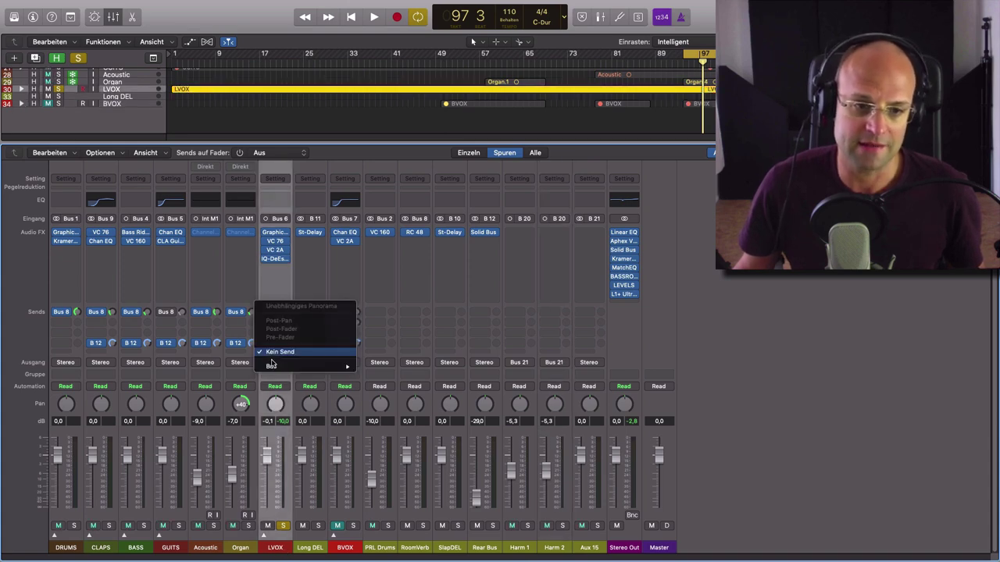
pyautogui.moveTo(272, 367)
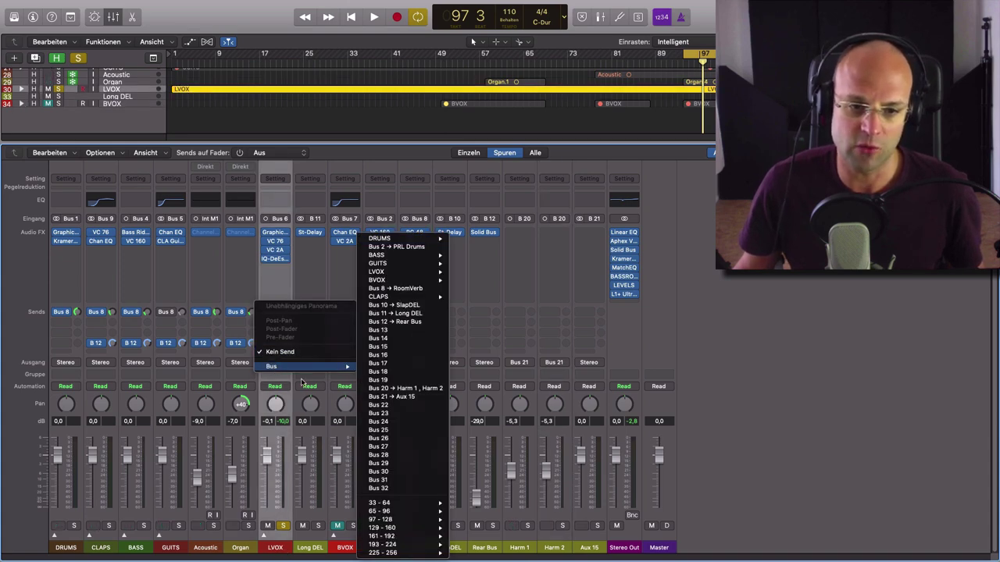
pyautogui.click(395, 390)
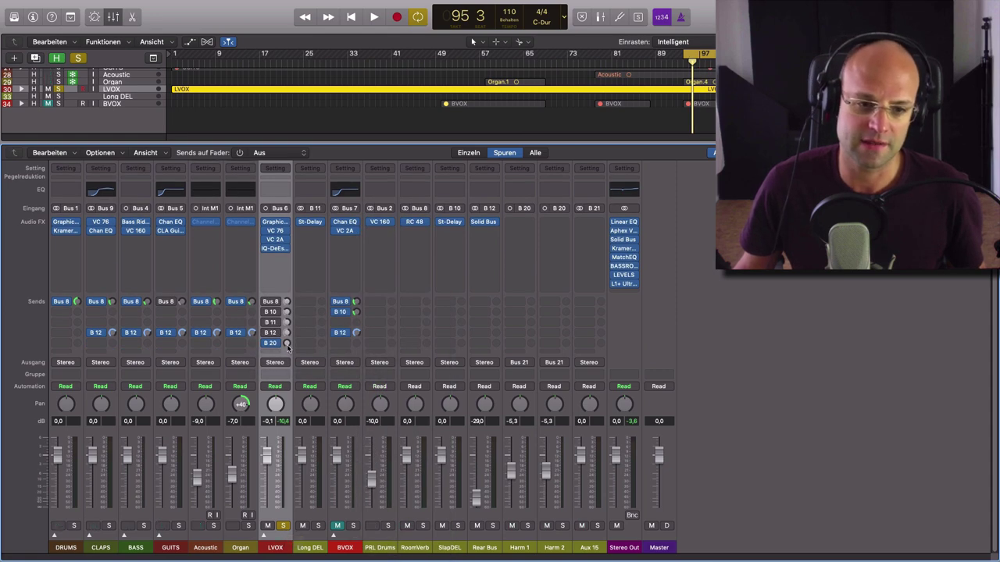
pyautogui.moveTo(287, 347); pyautogui.dragTo(286, 312)
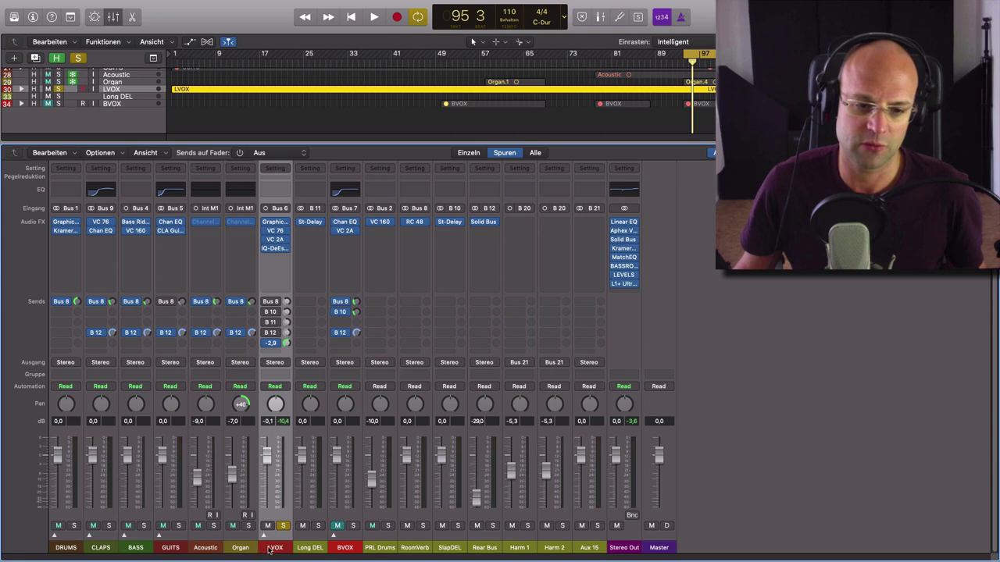
pyautogui.press('space')
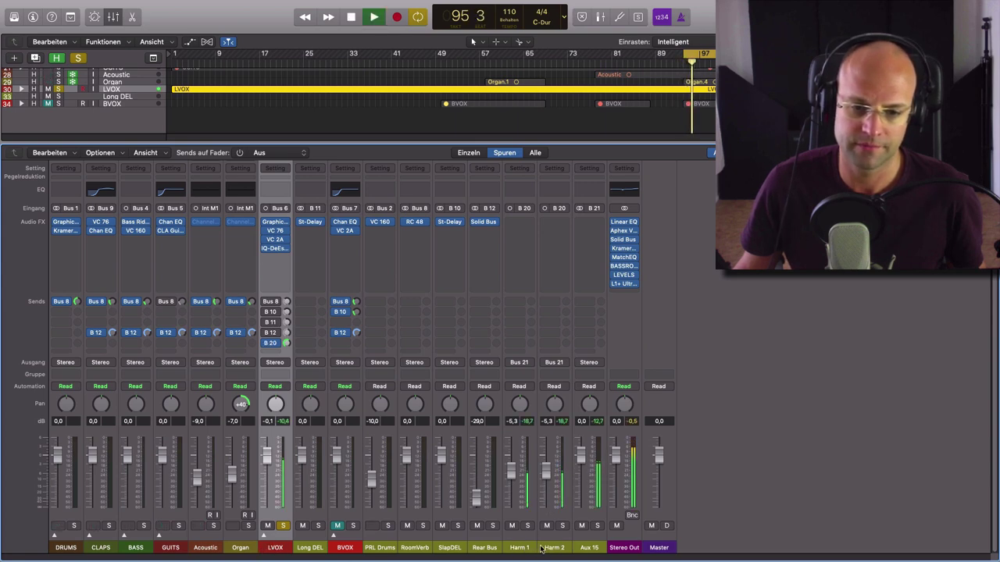
pyautogui.press('space')
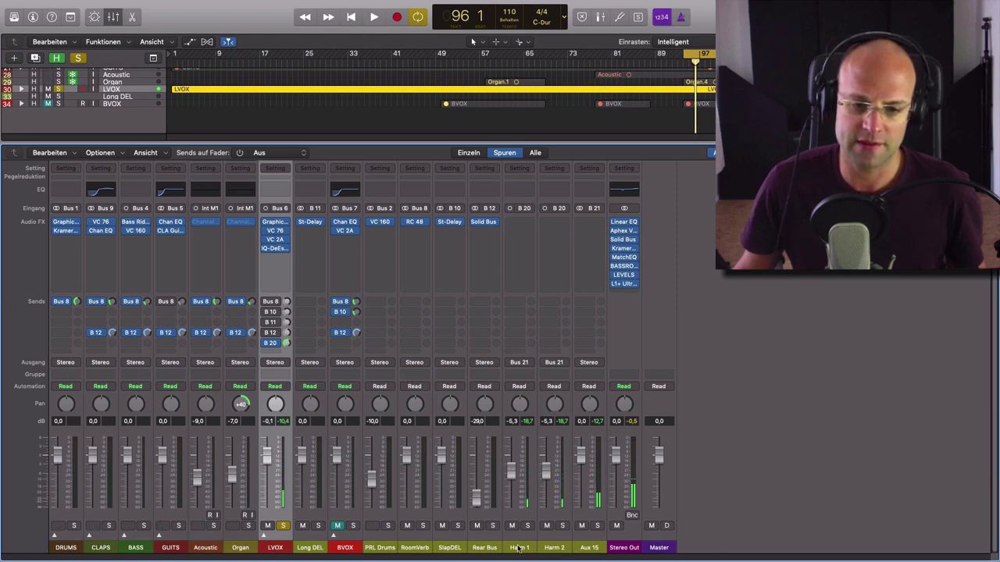
# Pan the Harm 1 channel to about -64 and the Harm 2 channel to about +63.
pyautogui.click(520, 547)
pyautogui.click(553, 547)
pyautogui.click(521, 548)
pyautogui.click(553, 548)
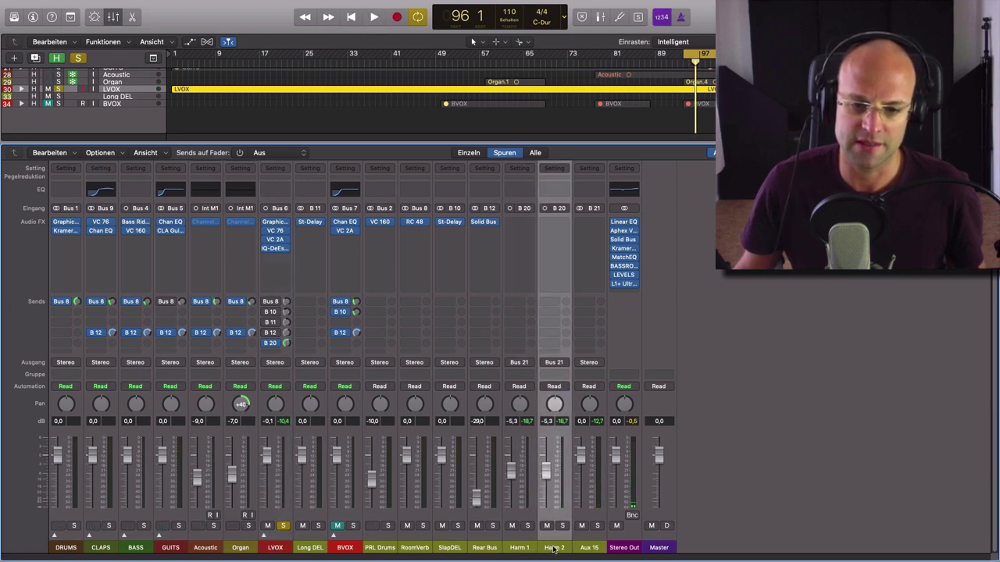
pyautogui.click(520, 548)
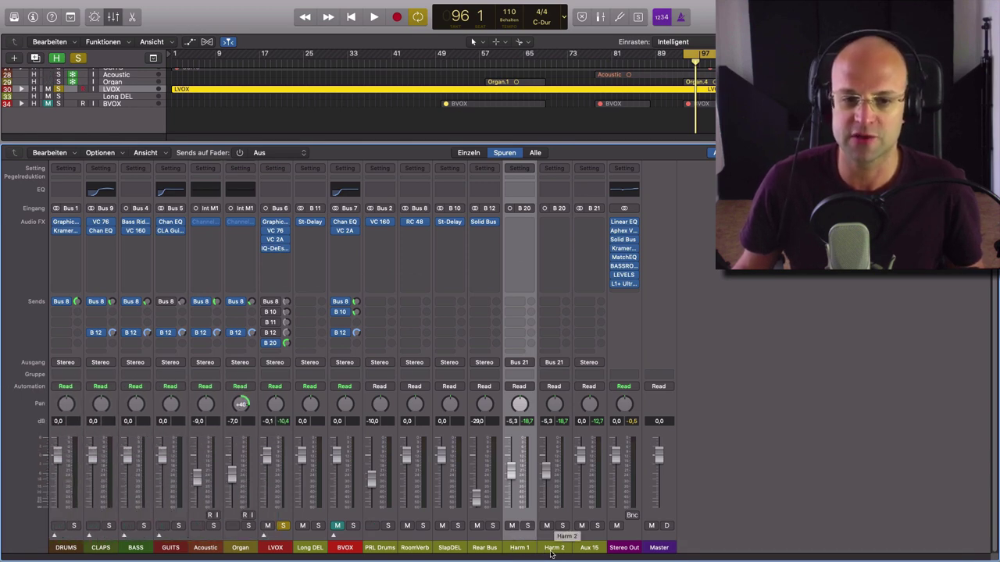
pyautogui.moveTo(520, 412); pyautogui.dragTo(520, 437)
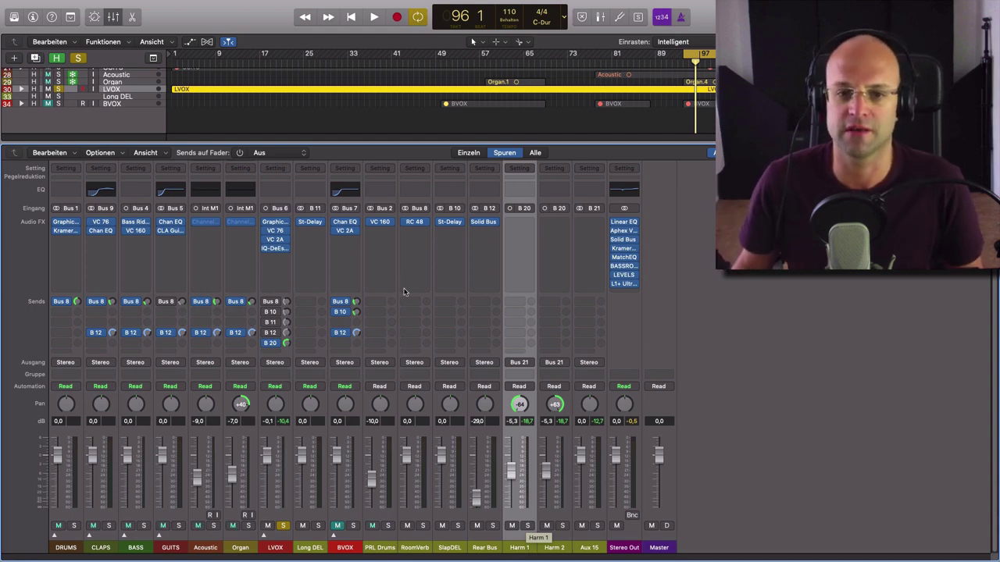
# Insert a mono Pitch Shifter on the Harm 1 channel and move its window clear of the Harm channels.
pyautogui.click(519, 223)
pyautogui.moveTo(528, 380)
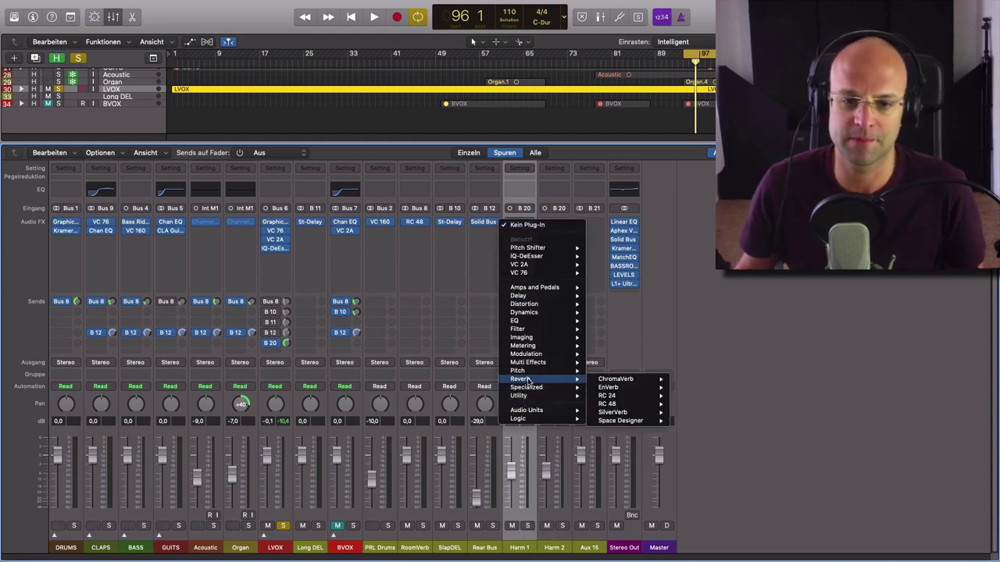
pyautogui.moveTo(547, 248)
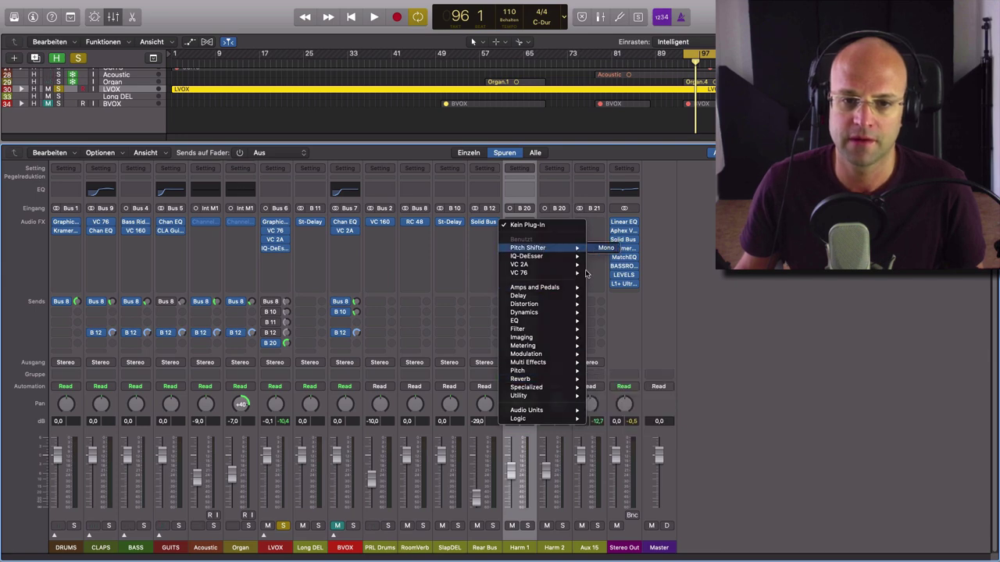
pyautogui.click(605, 247)
pyautogui.moveTo(217, 32); pyautogui.dragTo(447, 163)
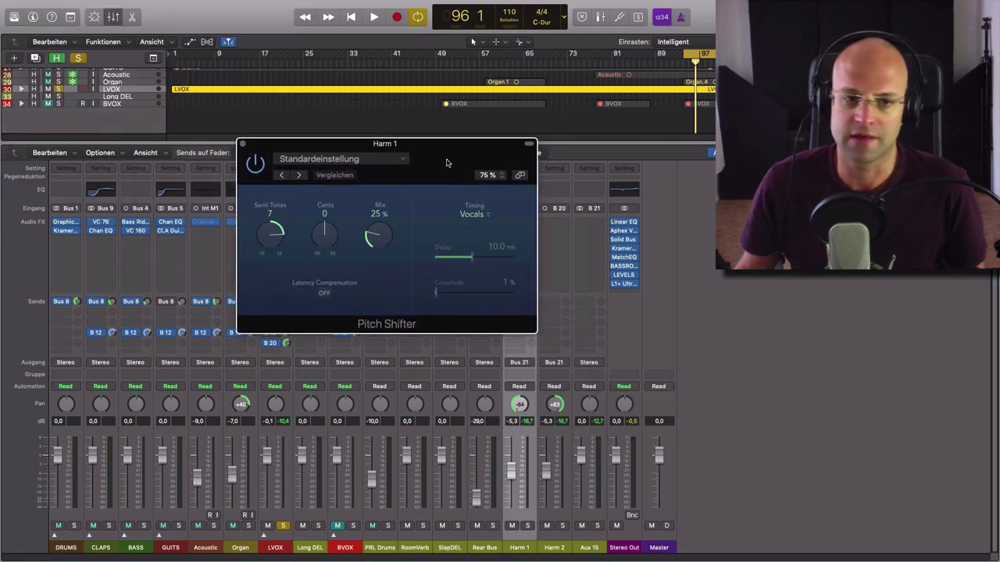
pyautogui.moveTo(387, 143); pyautogui.dragTo(418, 115)
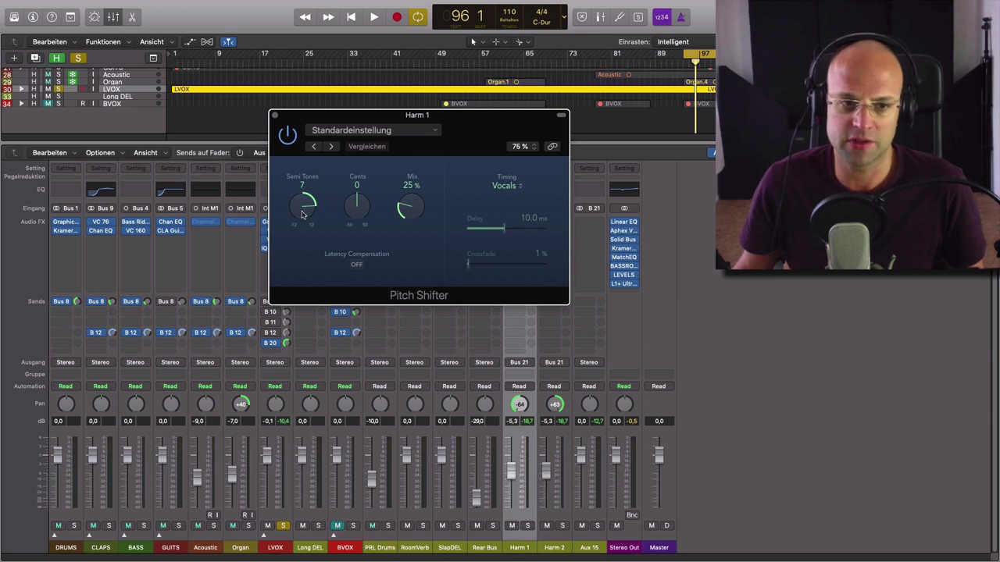
# Set Harm 1's Pitch Shifter to 0 semitones, -9 cents and a 40 % mix.
pyautogui.moveTo(303, 214); pyautogui.dragTo(300, 221)
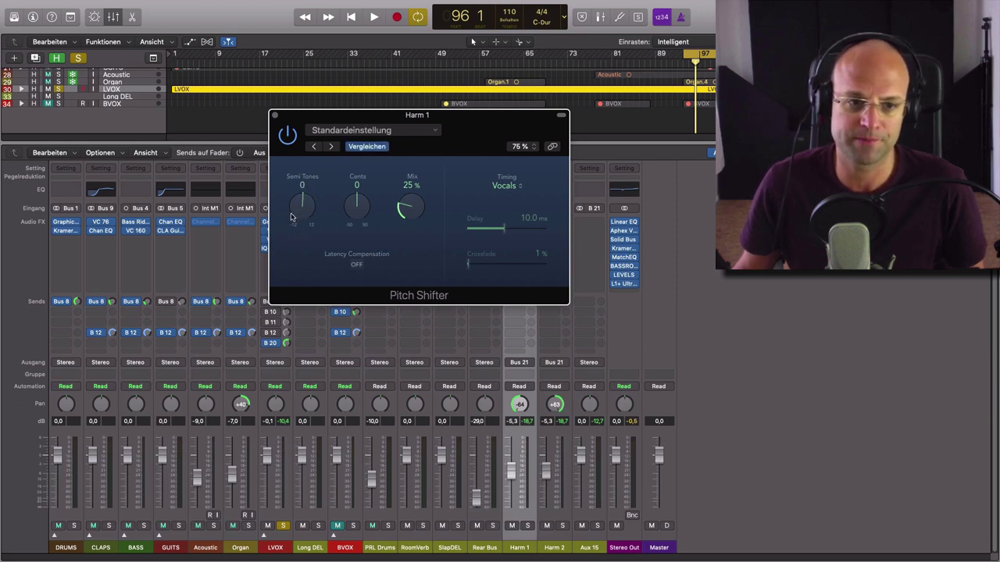
pyautogui.moveTo(351, 210); pyautogui.dragTo(348, 219)
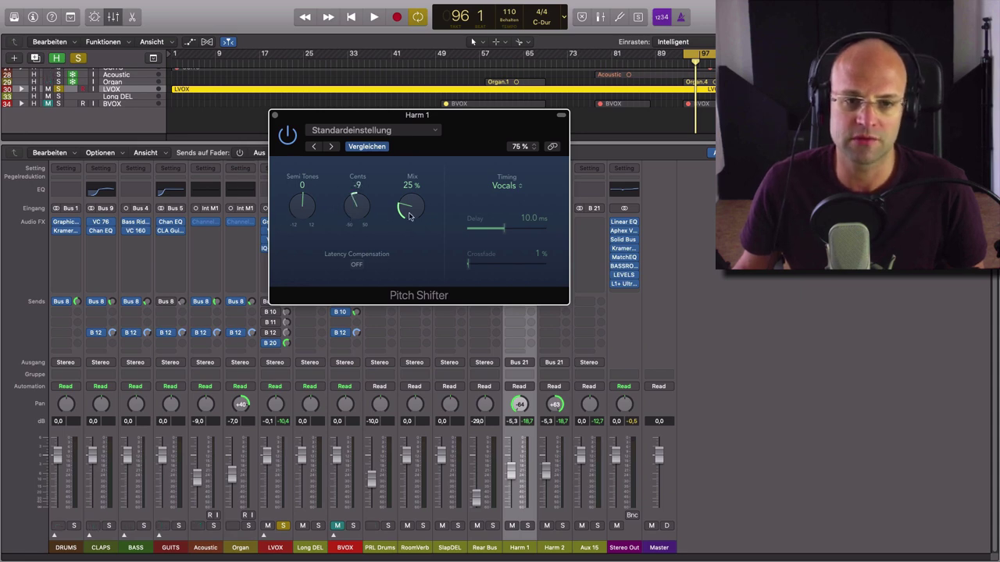
pyautogui.moveTo(409, 217); pyautogui.dragTo(396, 197)
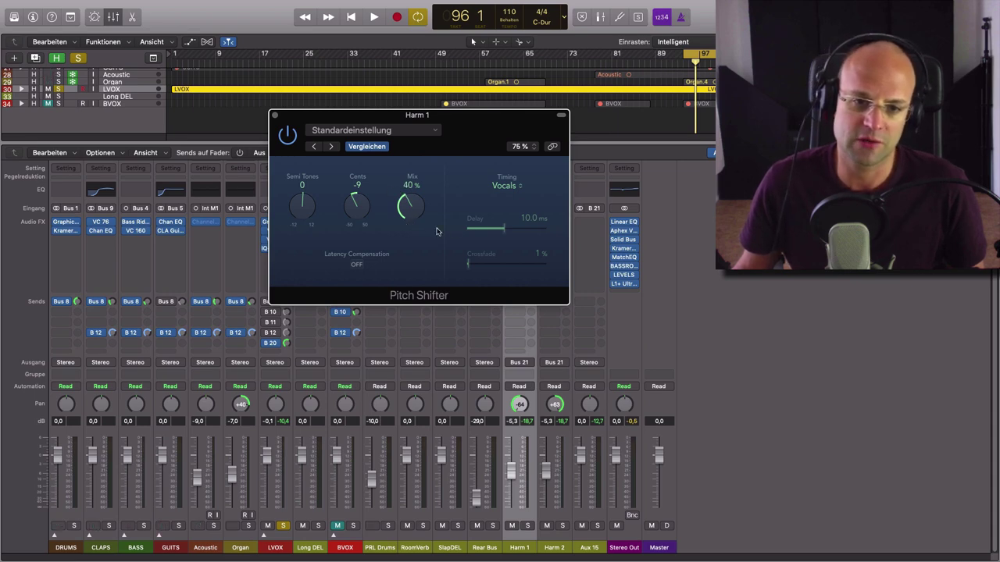
# Set the Harm 1 Pitch Shifter's delay to 9.2 ms under Manual timing, return the timing to Vocals and close the plug-in.
pyautogui.click(521, 188)
pyautogui.click(515, 204)
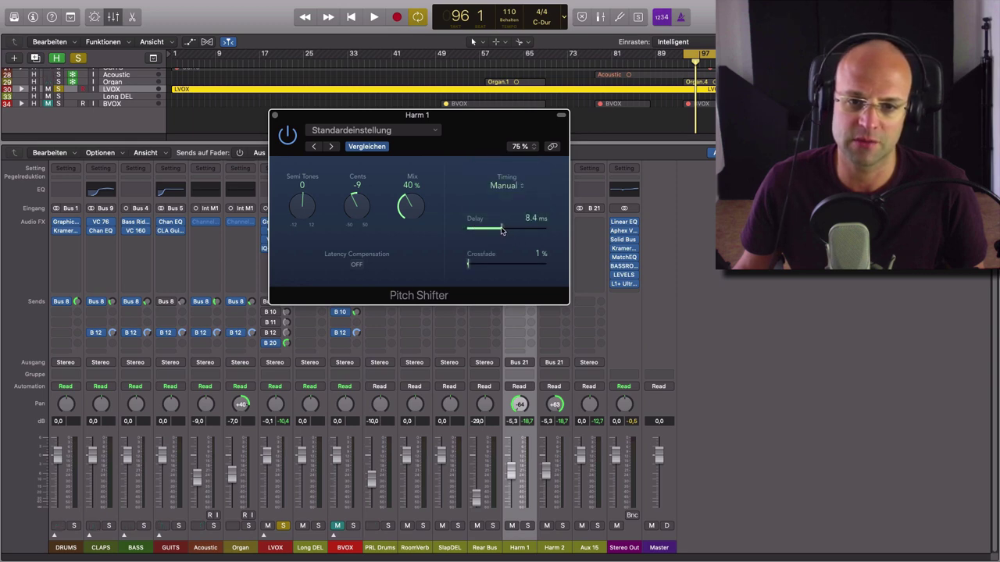
pyautogui.click(522, 187)
pyautogui.click(509, 176)
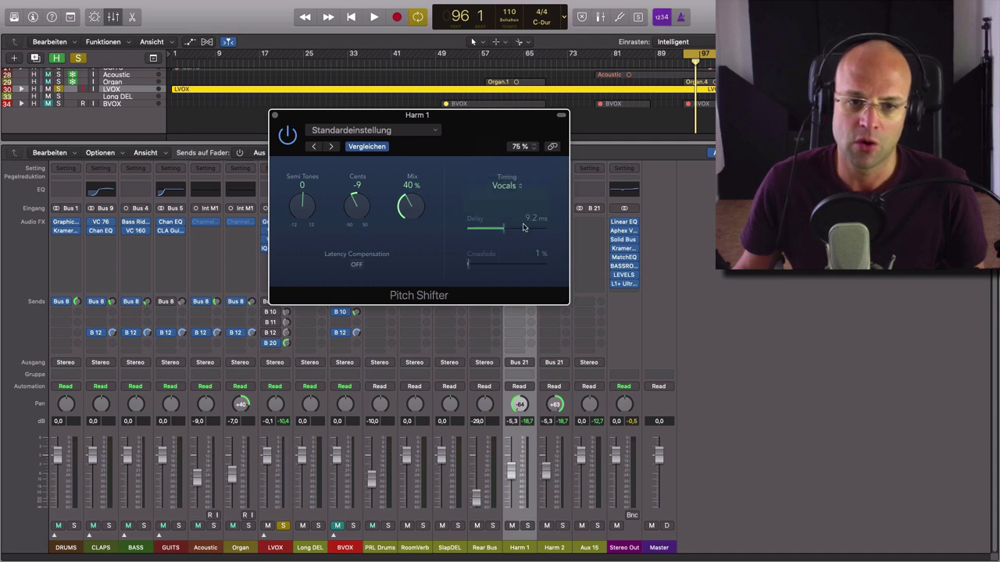
pyautogui.click(274, 115)
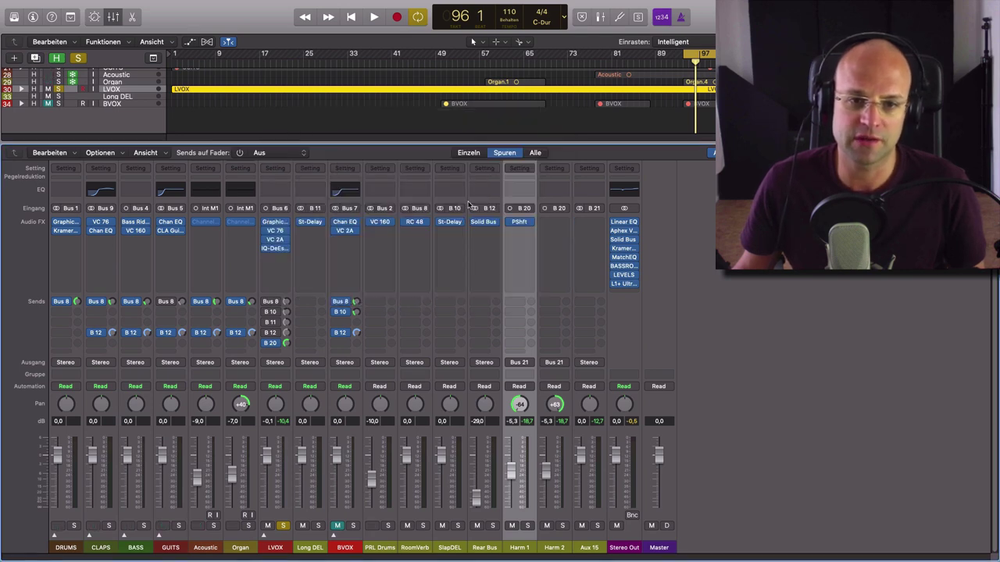
# Copy the Pitch Shifter from Harm 1 to Harm 2 and set the copy to 9 cents.
pyautogui.moveTo(535, 226); pyautogui.dragTo(553, 223)
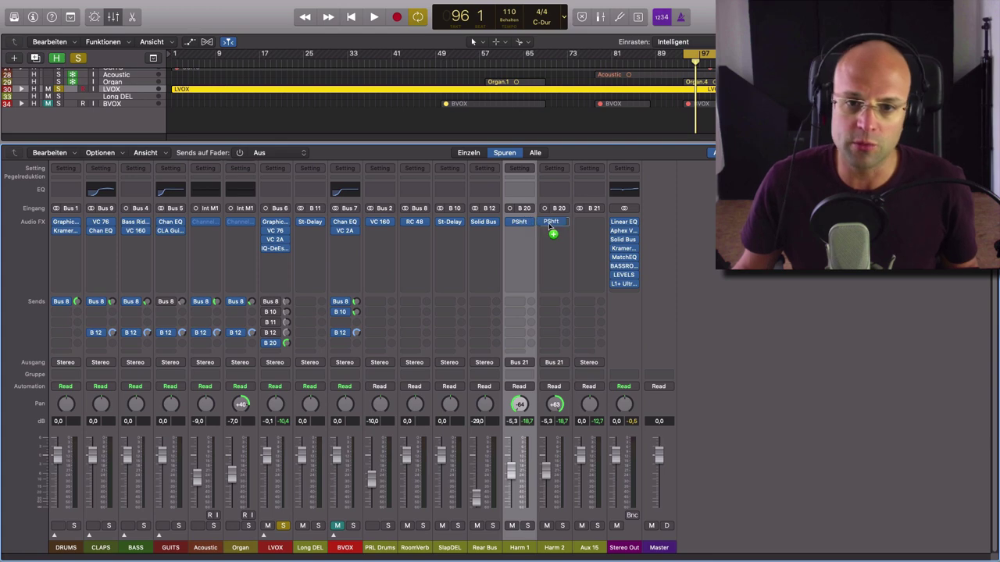
pyautogui.click(557, 548)
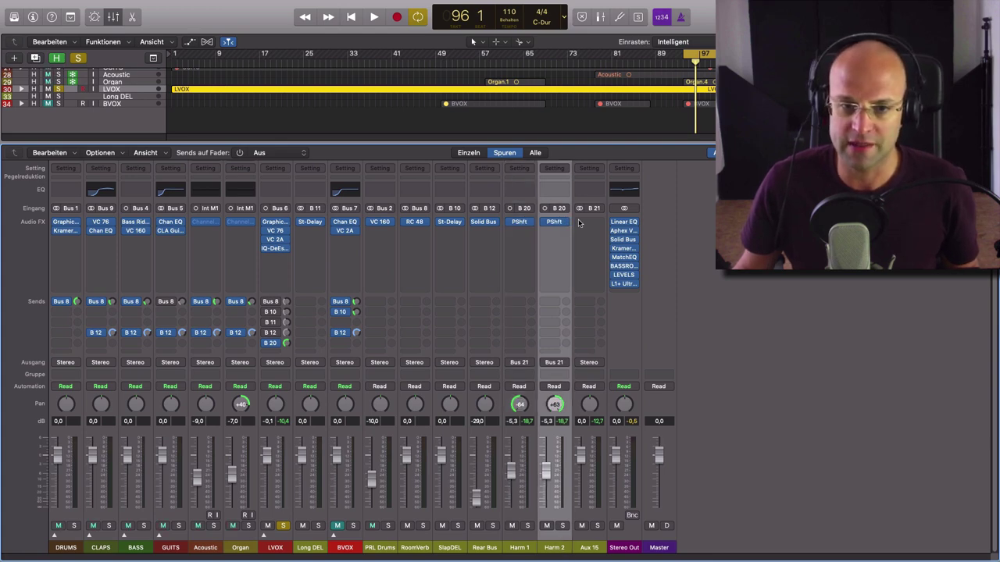
pyautogui.click(554, 221)
pyautogui.moveTo(648, 178); pyautogui.dragTo(609, 180)
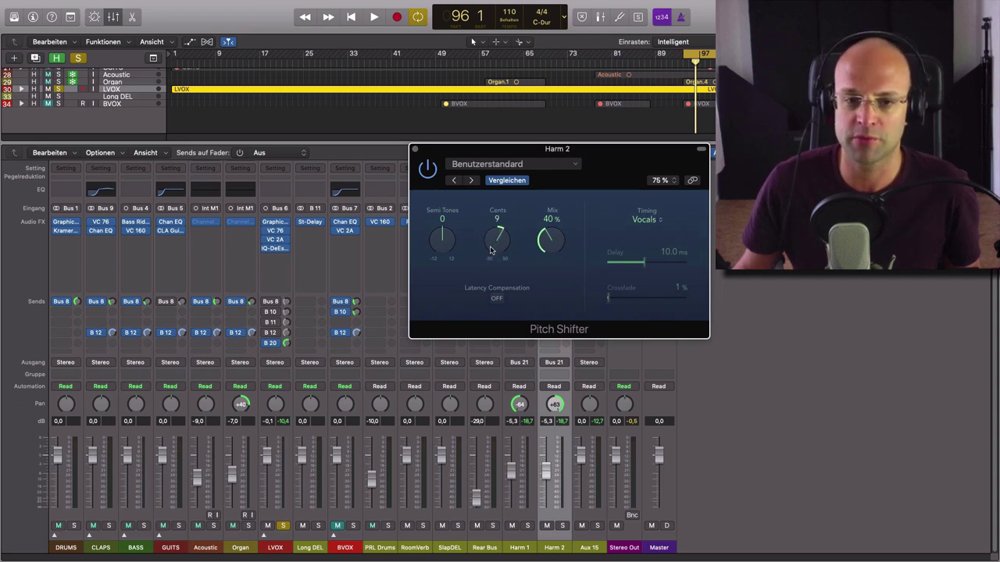
# Set the Harm 2 Pitch Shifter's delay to 14.0 ms under Manual timing, return the timing to Vocals and close the plug-in.
pyautogui.click(645, 220)
pyautogui.click(646, 240)
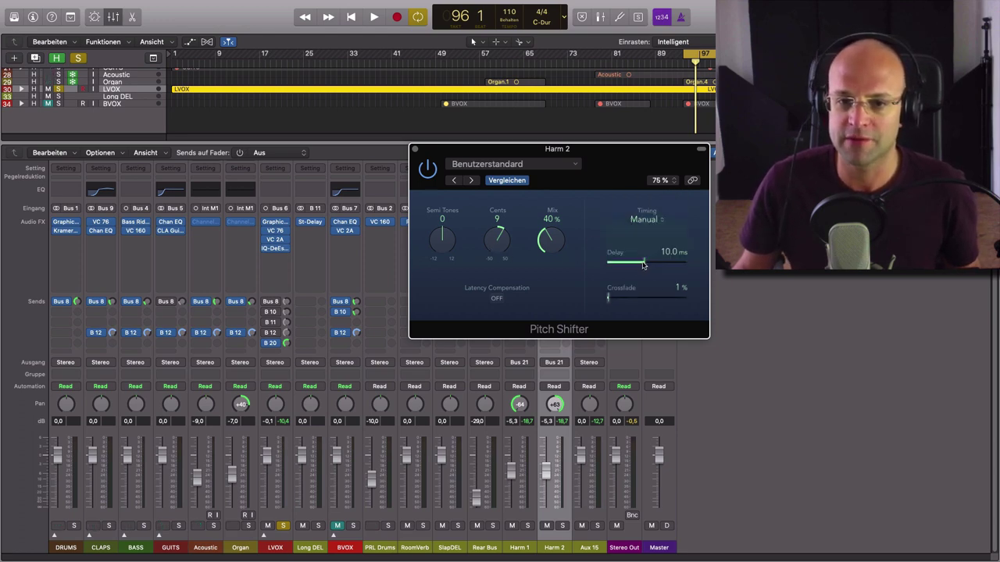
pyautogui.click(663, 222)
pyautogui.click(647, 206)
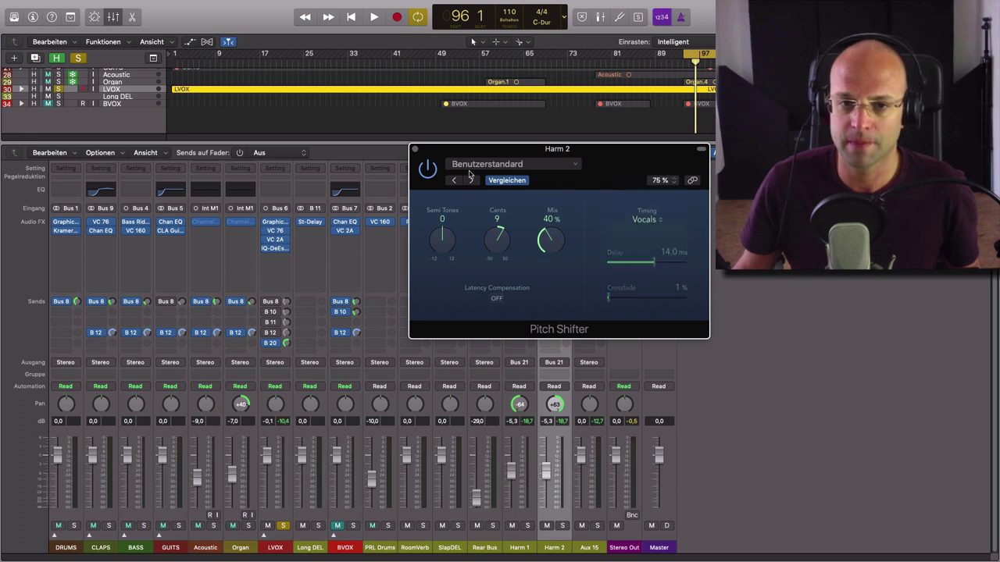
pyautogui.click(415, 150)
# Lower the Bus 20 send level on the LVOX channel.
pyautogui.click(521, 548)
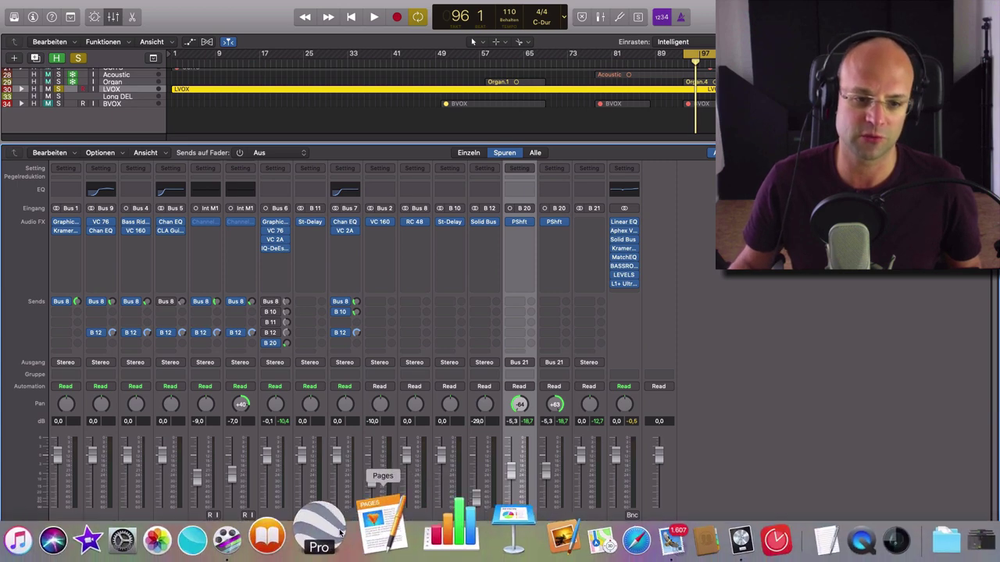
pyautogui.click(280, 550)
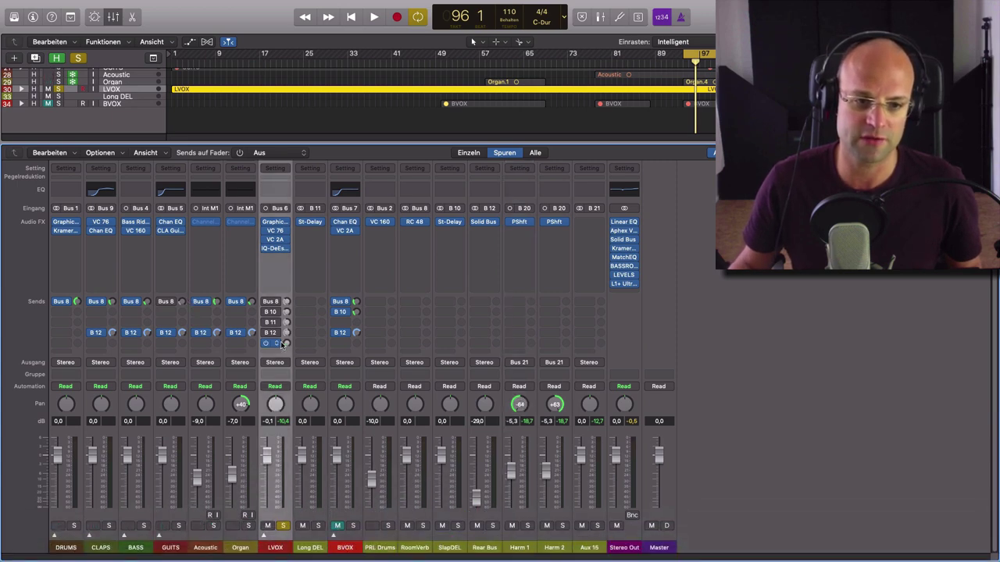
pyautogui.moveTo(273, 345)
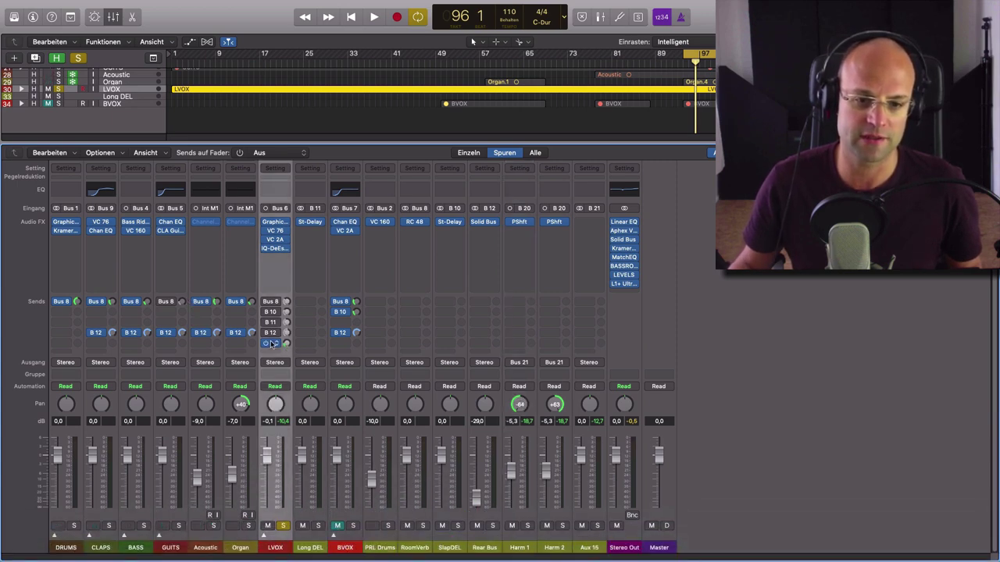
# Open the Pitch Shifters of Harm 1 and Harm 2 side by side, compare their settings and close both.
pyautogui.click(516, 550)
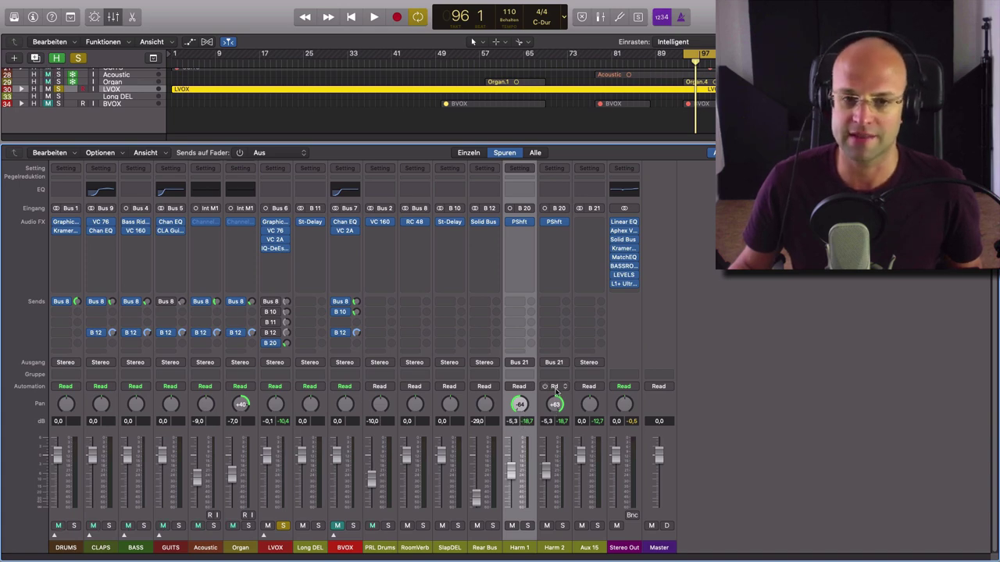
pyautogui.click(519, 221)
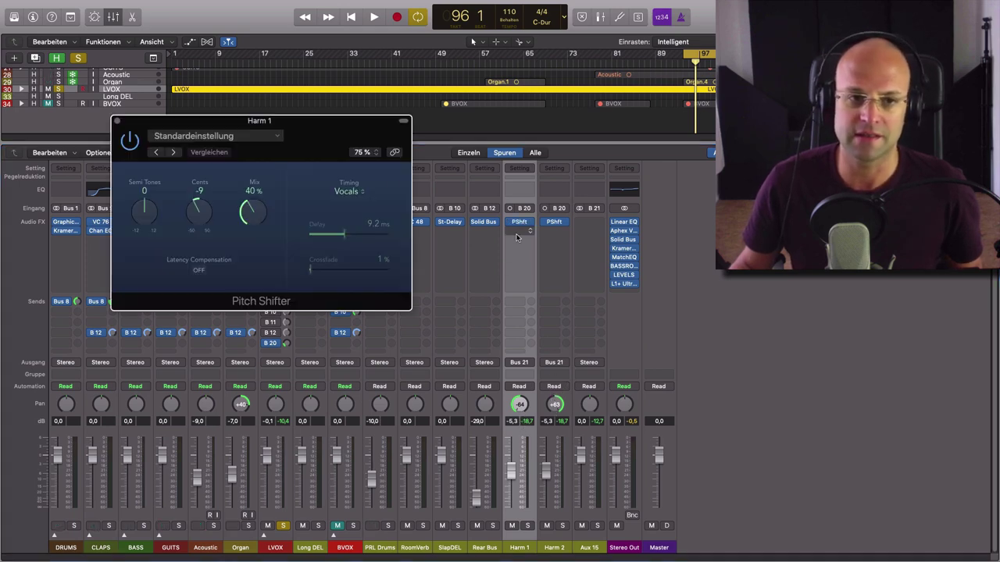
pyautogui.moveTo(326, 149); pyautogui.dragTo(312, 148)
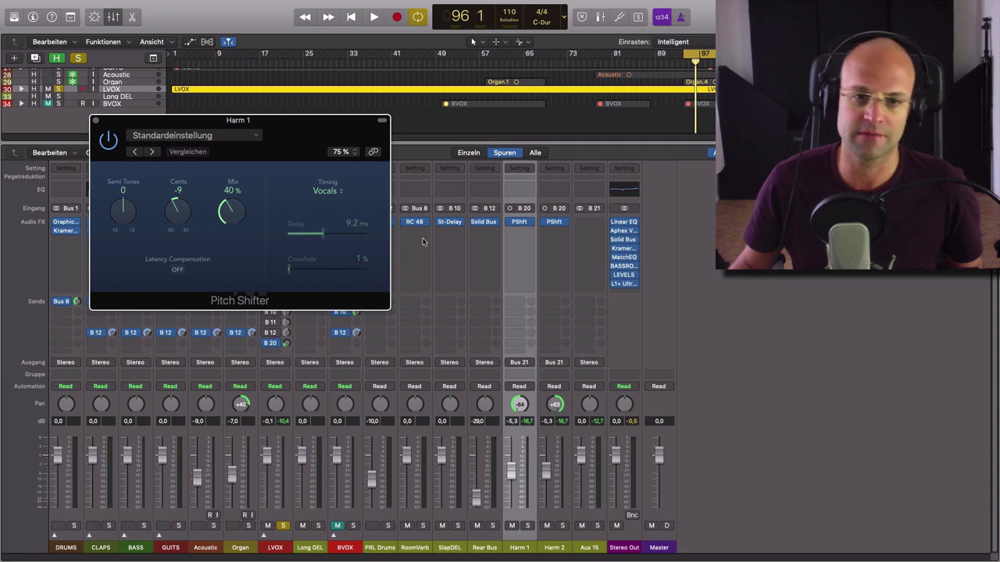
pyautogui.click(556, 223)
pyautogui.moveTo(579, 133); pyautogui.dragTo(513, 140)
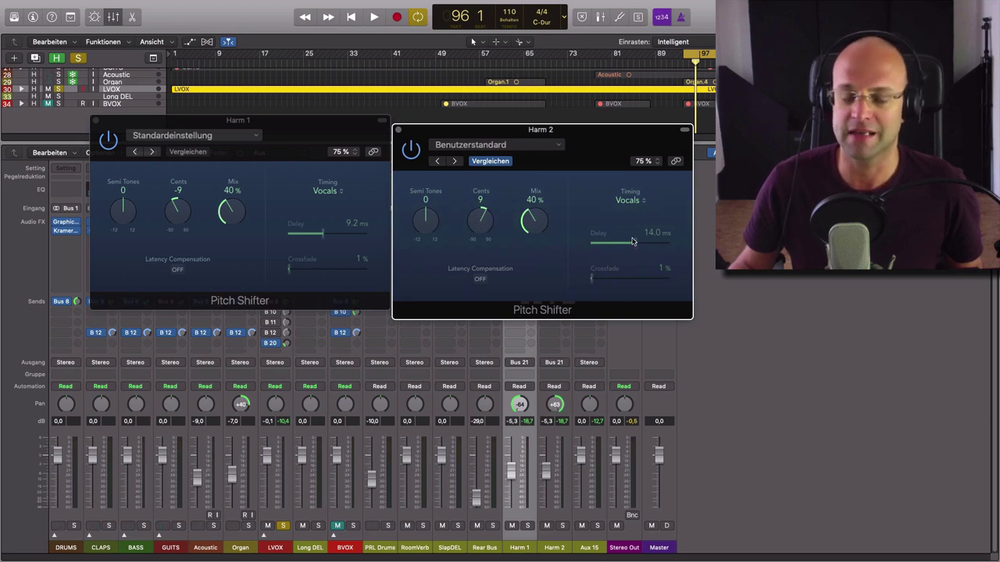
pyautogui.click(399, 130)
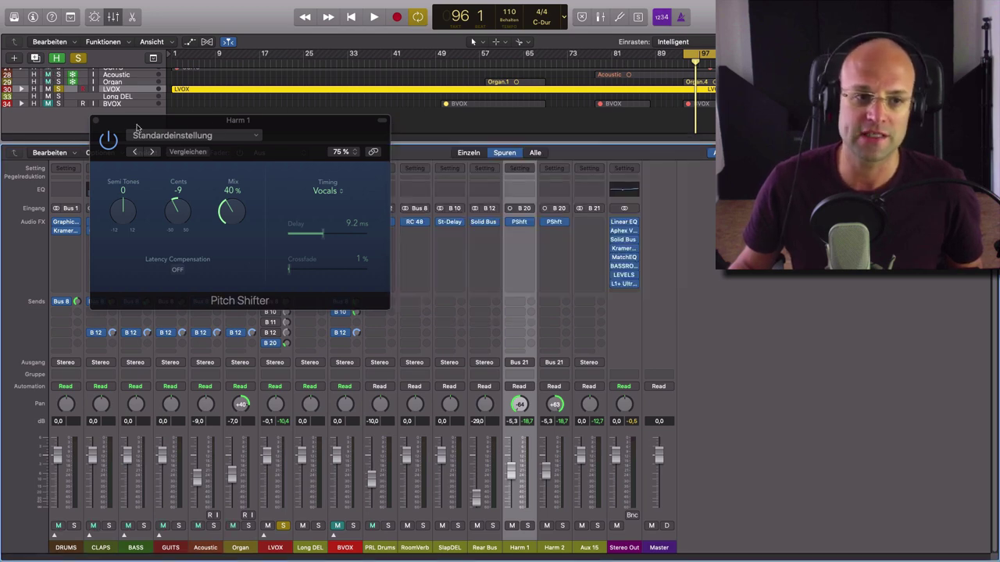
pyautogui.click(94, 123)
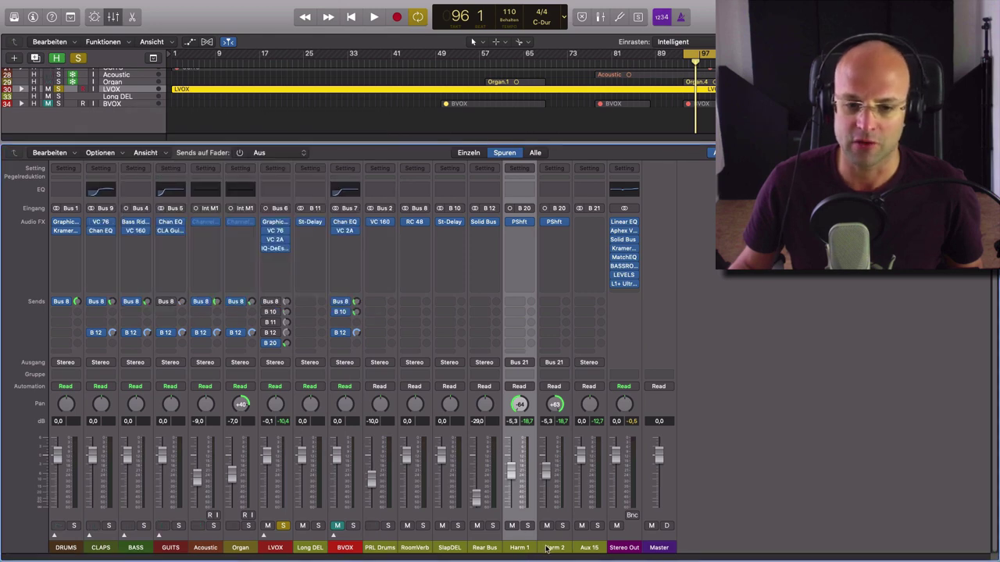
# Play the song and raise the Bus 20 send on the LVOX channel to 0.0 dB.
pyautogui.click(590, 480)
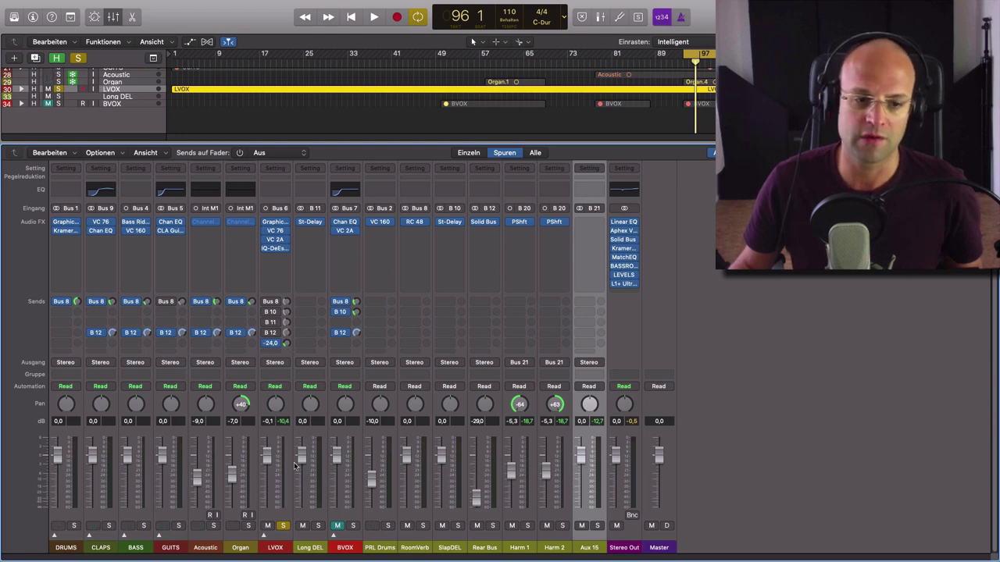
pyautogui.click(273, 547)
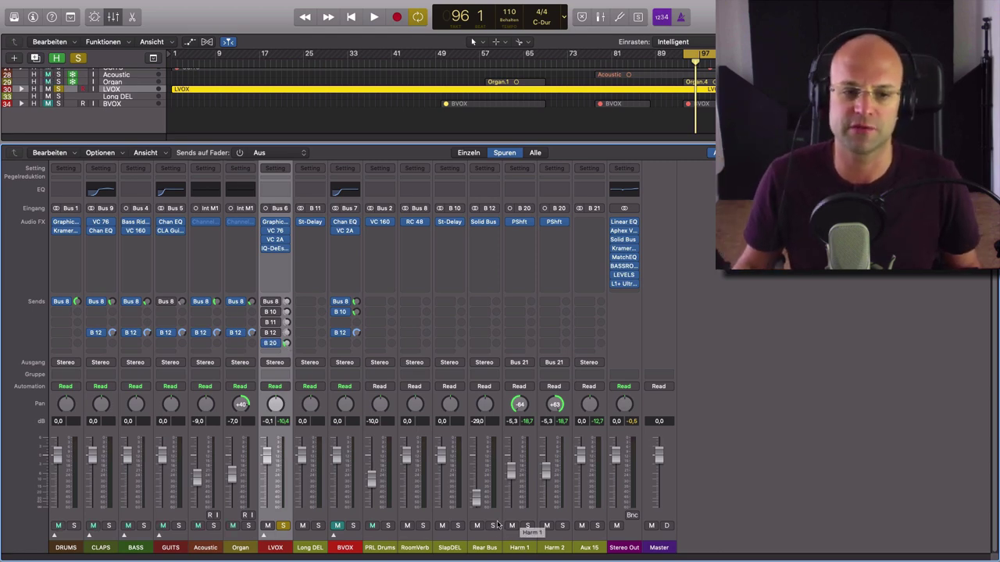
pyautogui.moveTo(287, 344)
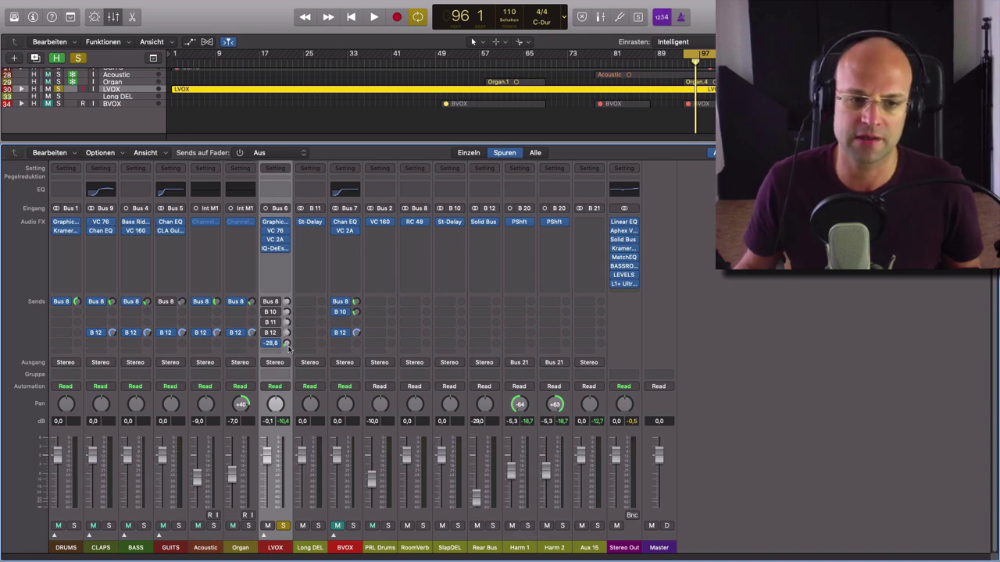
pyautogui.press('space')
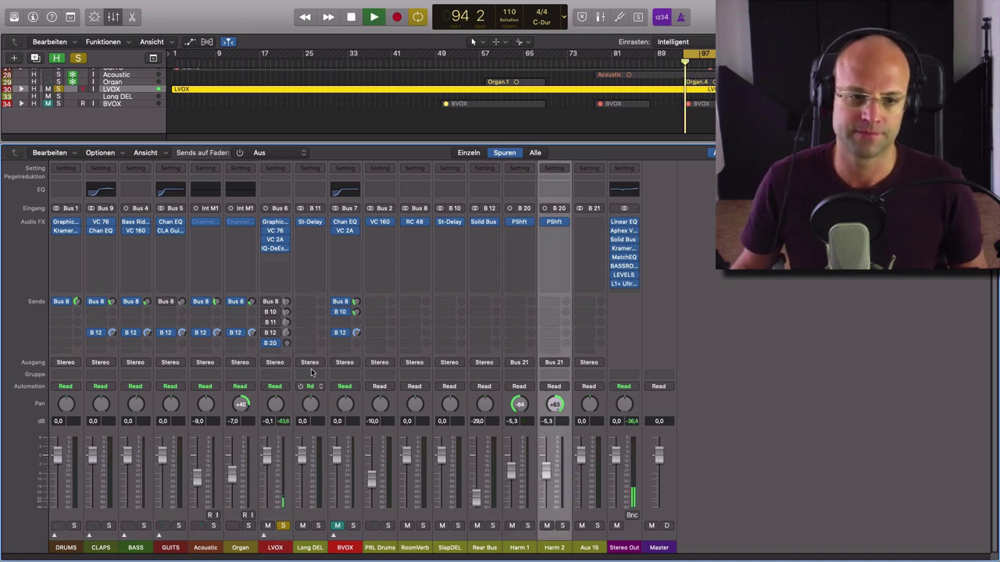
pyautogui.moveTo(286, 347); pyautogui.dragTo(286, 311)
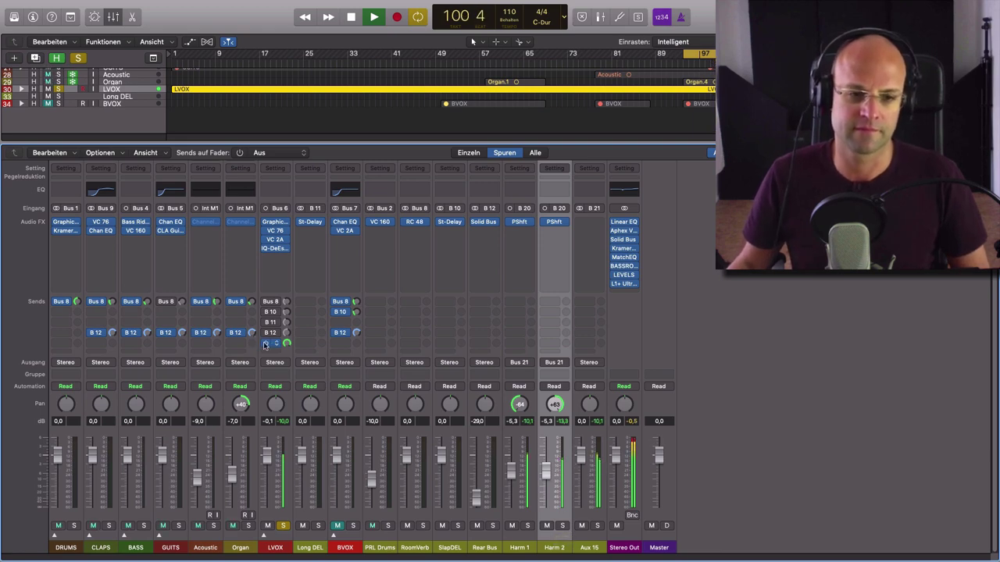
# Bypass and re-enable the LVOX channel's Bus 20 send to compare the vocal without and with the harmonizer, and stop playback.
pyautogui.click(265, 345)
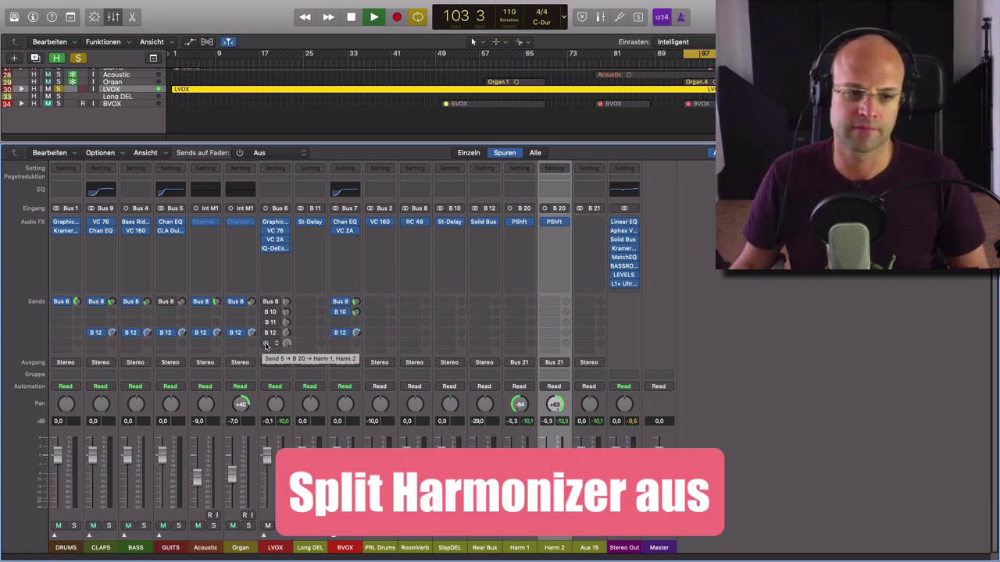
pyautogui.click(265, 346)
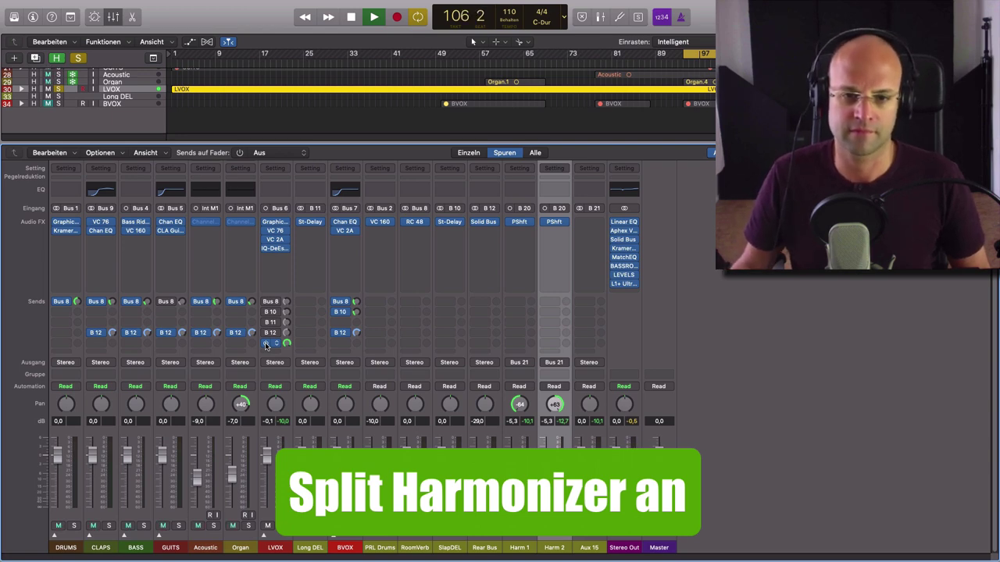
pyautogui.press('space')
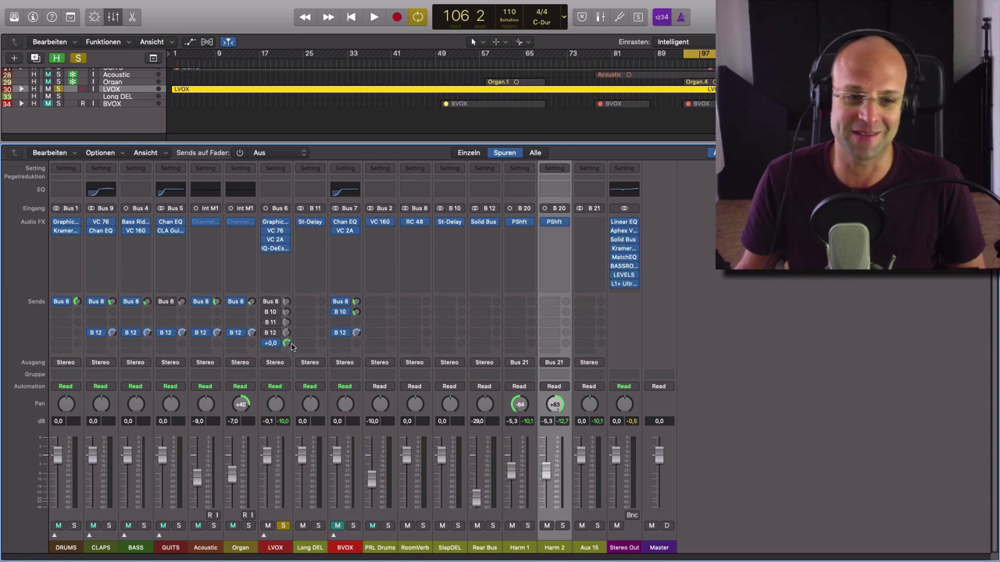
pyautogui.click(519, 549)
pyautogui.click(554, 549)
pyautogui.click(589, 549)
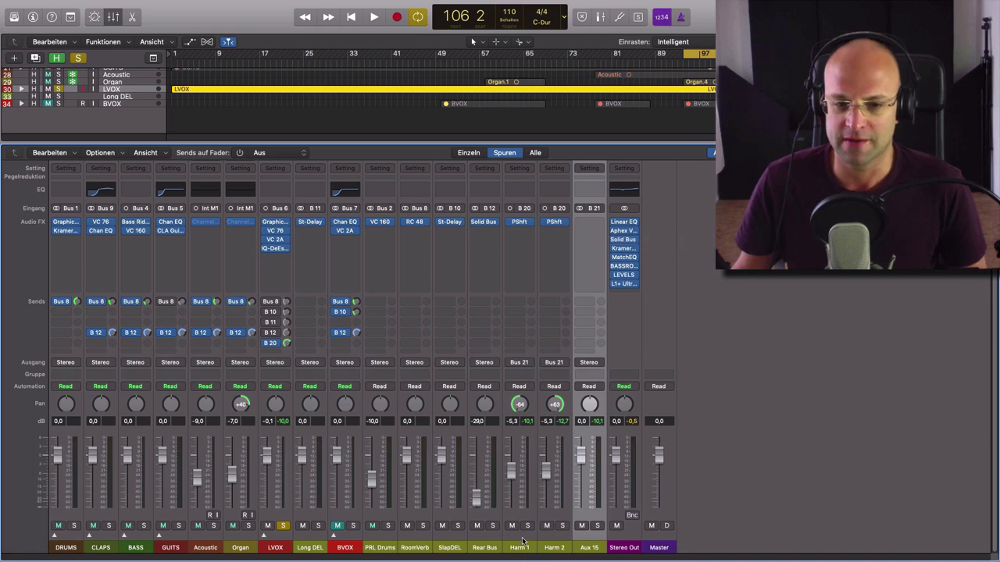
pyautogui.click(519, 547)
pyautogui.click(554, 547)
pyautogui.click(518, 548)
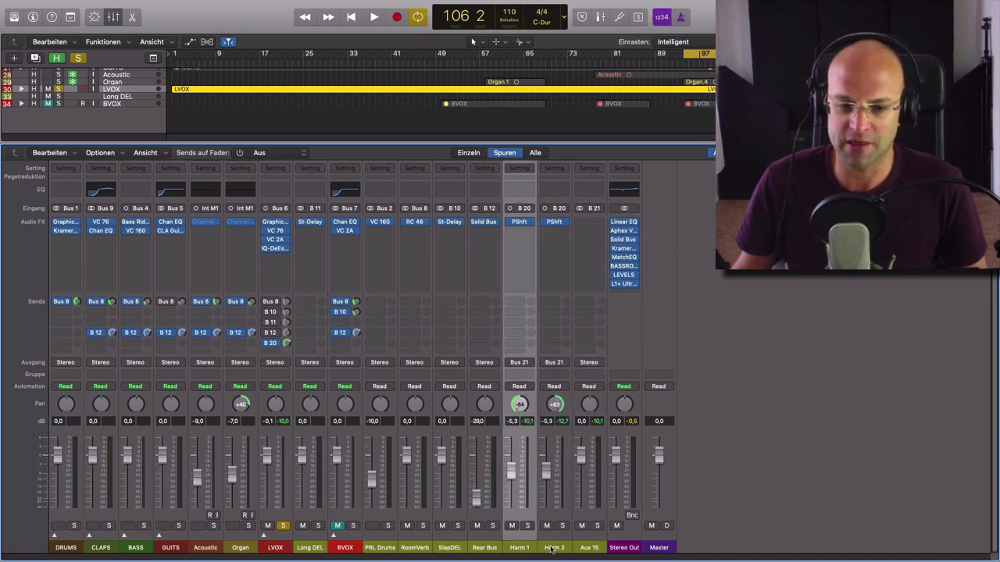
pyautogui.click(554, 547)
pyautogui.click(519, 547)
pyautogui.click(554, 548)
# Insert a stereo Modulation Delay on the Aux 15 channel and move its window into view.
pyautogui.click(588, 547)
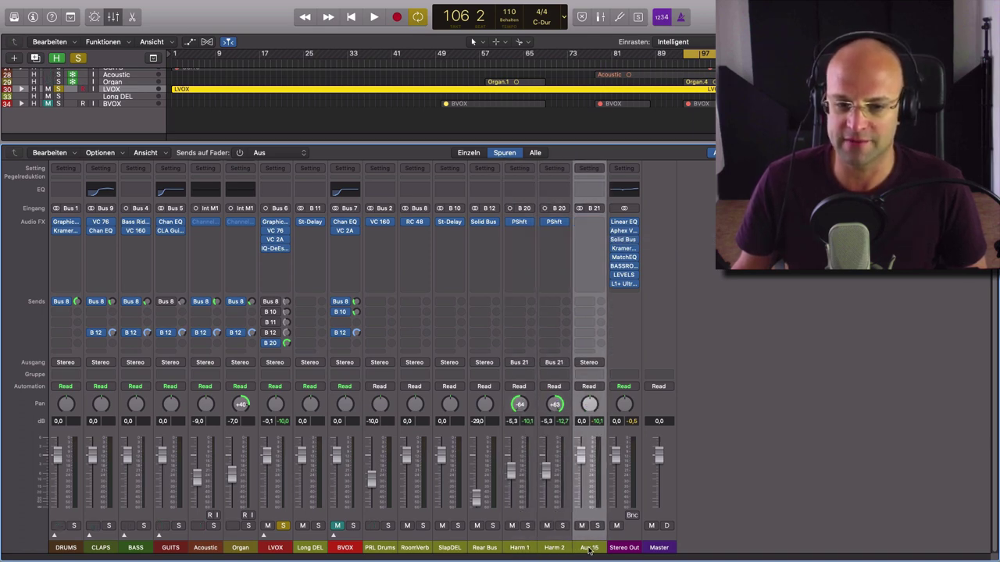
pyautogui.click(592, 221)
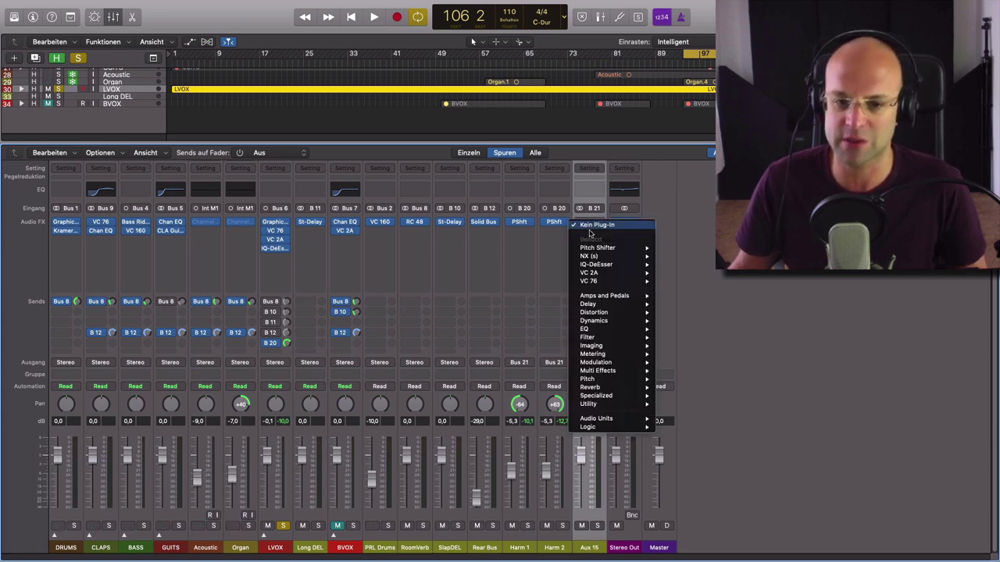
pyautogui.moveTo(608, 363)
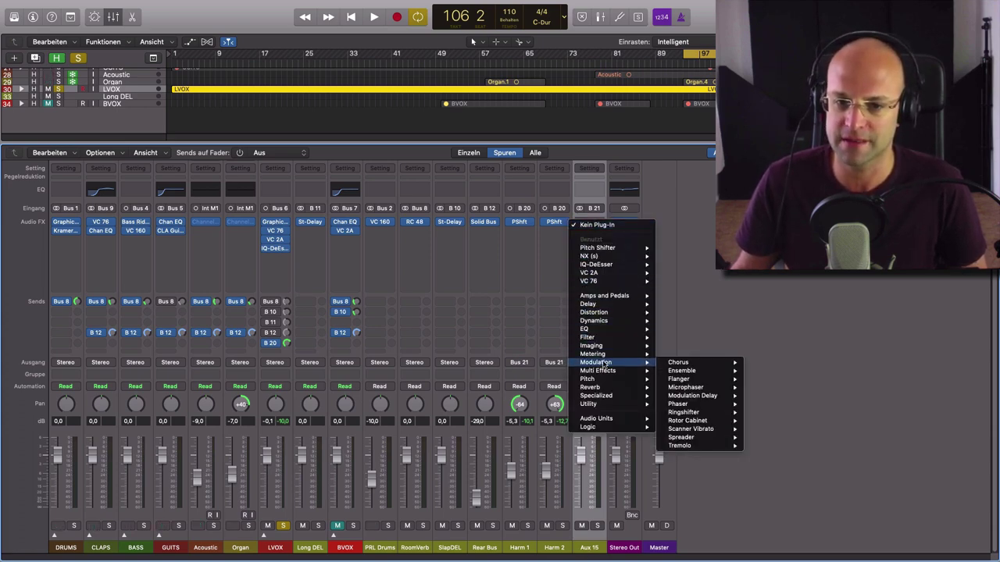
pyautogui.moveTo(699, 396)
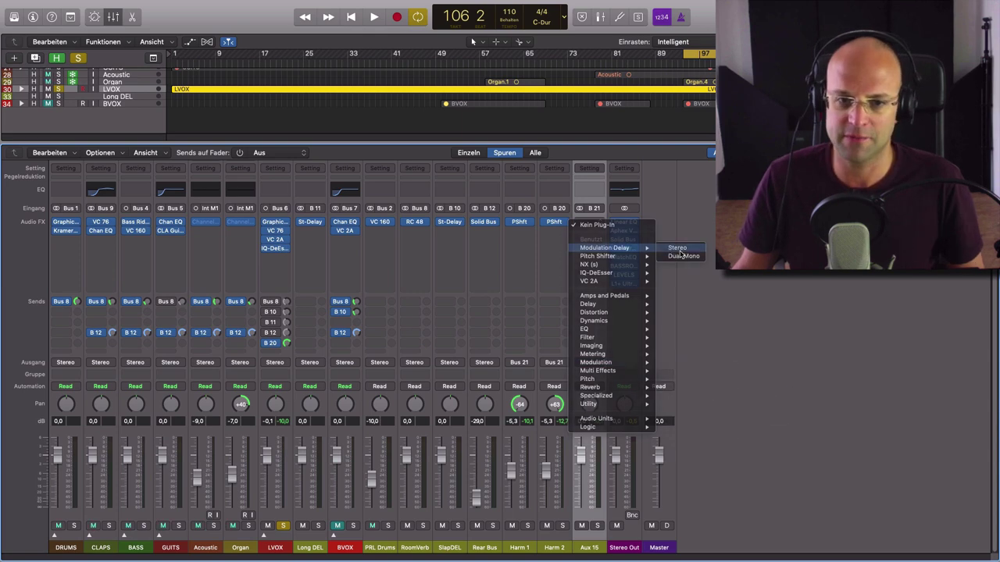
pyautogui.click(676, 248)
pyautogui.moveTo(265, 48); pyautogui.dragTo(514, 86)
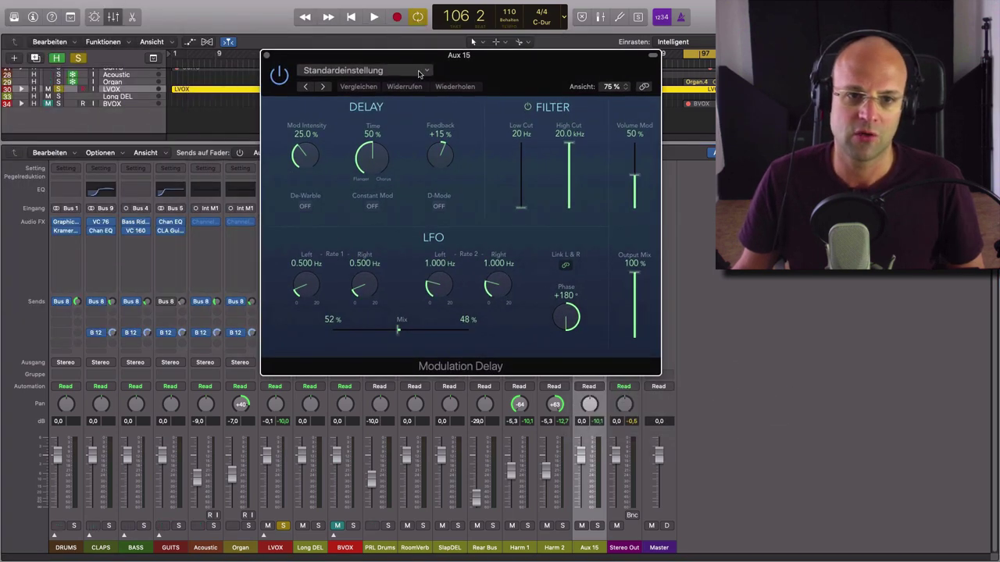
# Load the Slow Flanger preset in the Modulation Delay and move its window aside to uncover the mixer channels.
pyautogui.click(365, 70)
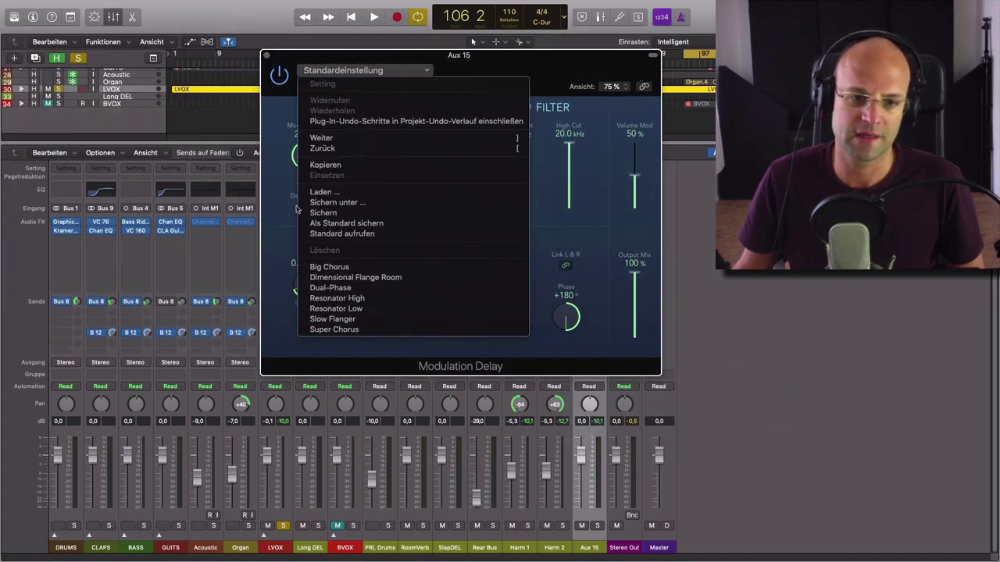
pyautogui.click(332, 319)
pyautogui.moveTo(500, 89); pyautogui.dragTo(403, 123)
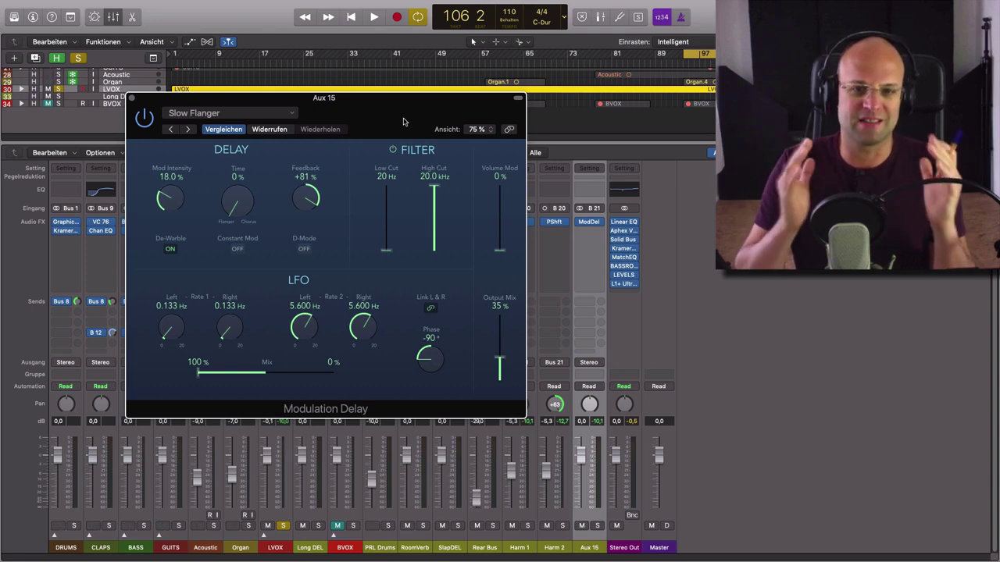
pyautogui.moveTo(404, 121); pyautogui.dragTo(253, 138)
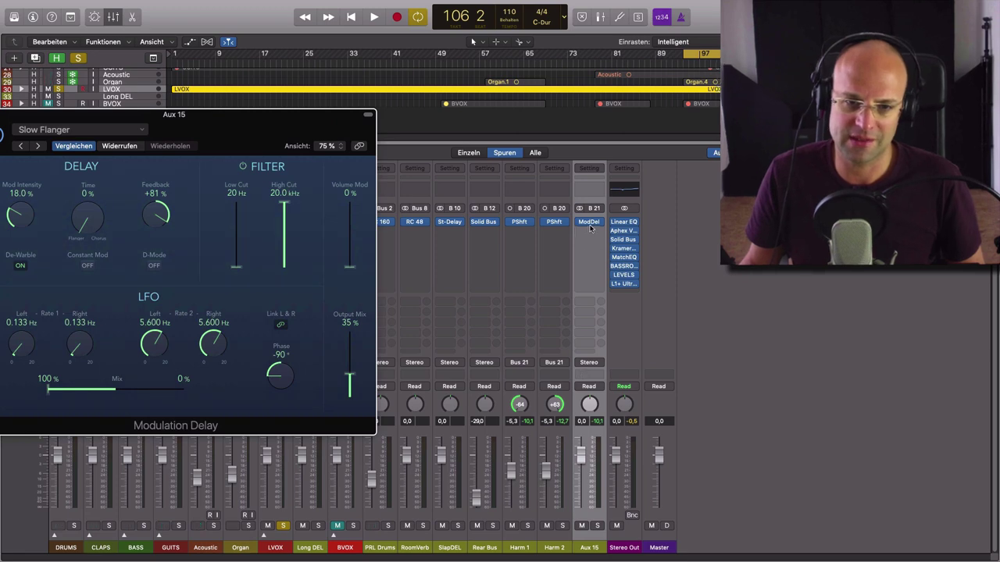
pyautogui.moveTo(297, 141); pyautogui.dragTo(986, 177)
# Play the soloed LVOX vocal and enable the Aux 15 Modulation Delay partway through to compare the sound without and with it.
pyautogui.click(266, 545)
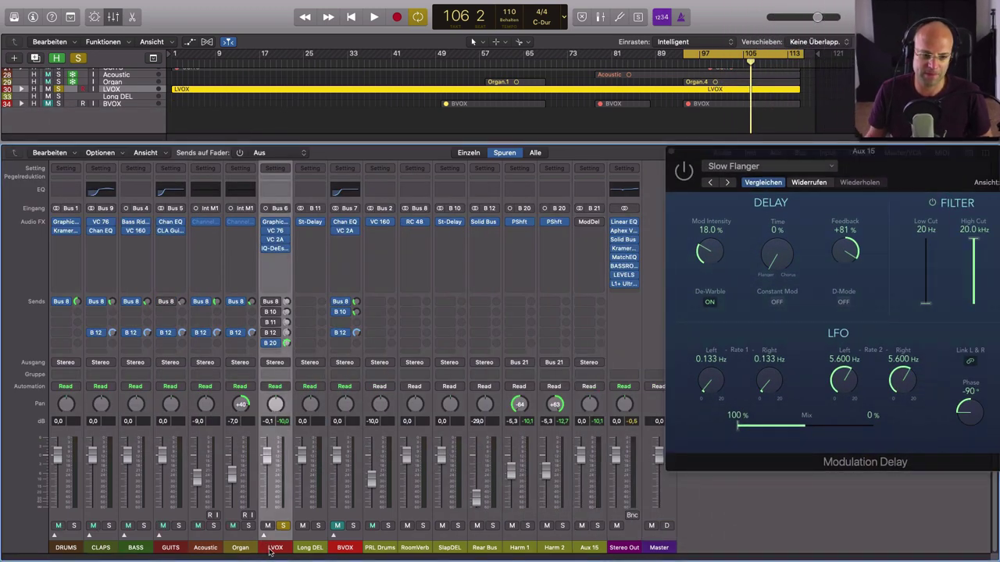
pyautogui.press('space')
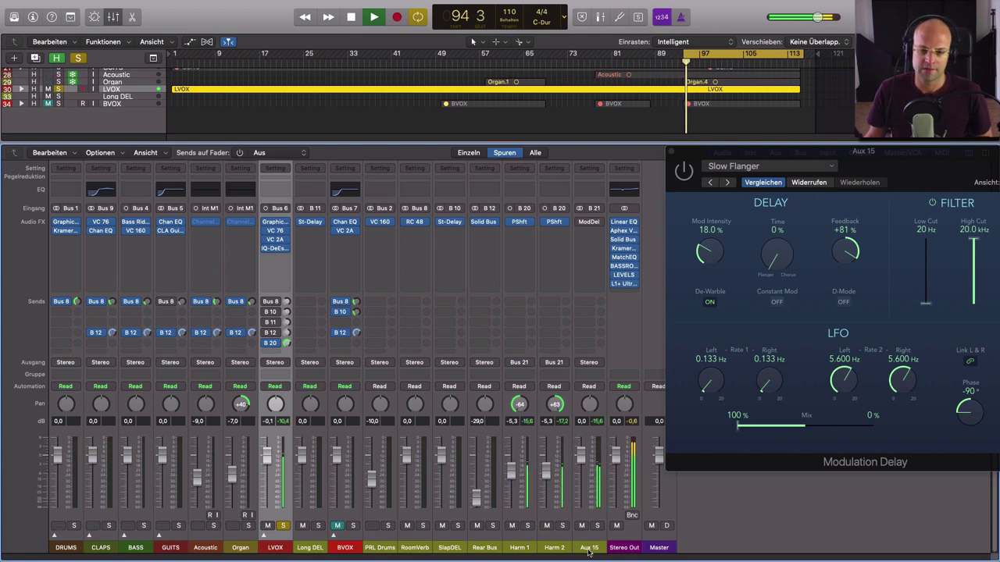
pyautogui.click(579, 223)
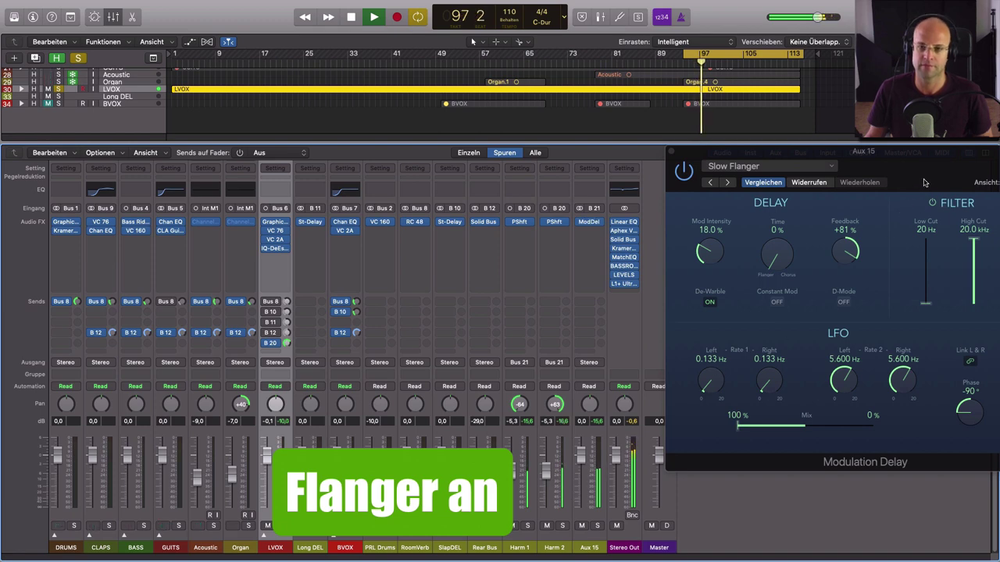
# Try the Modulation Delay at 100 % output mix, bring the Aux 15 fader back to 0.0 dB and stop playback.
pyautogui.moveTo(803, 399); pyautogui.dragTo(803, 352)
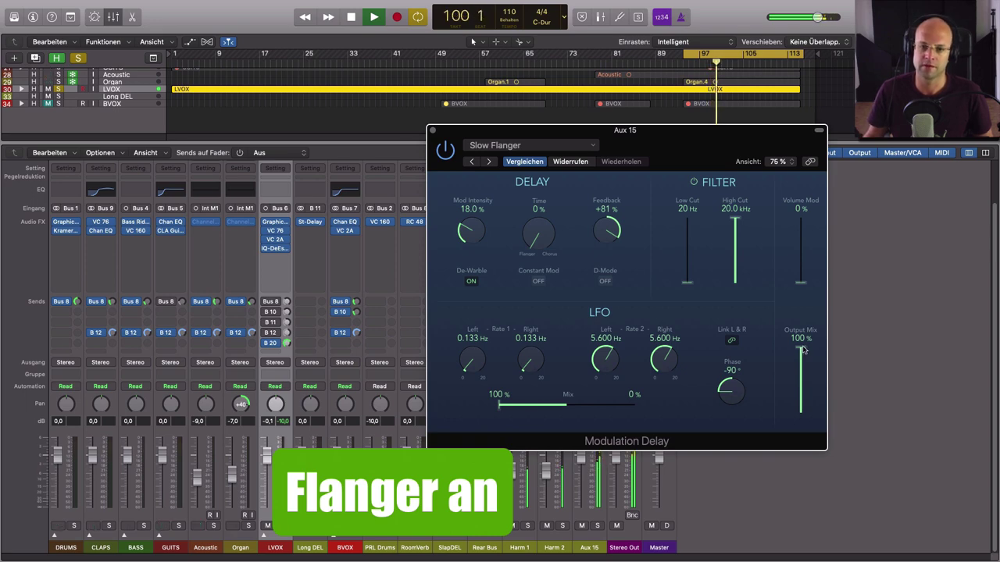
pyautogui.moveTo(679, 130); pyautogui.dragTo(996, 177)
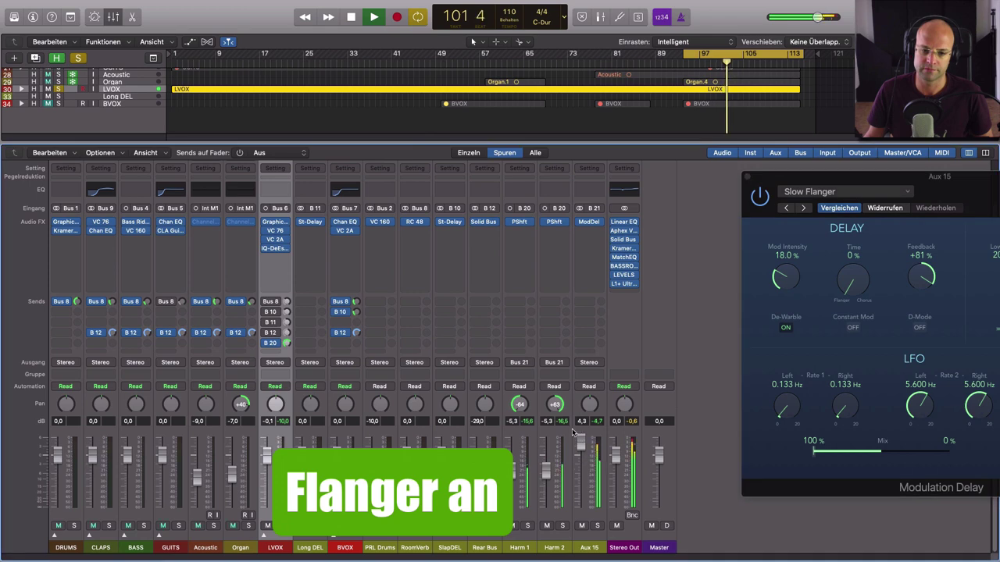
pyautogui.moveTo(581, 441); pyautogui.dragTo(591, 463)
pyautogui.press('space')
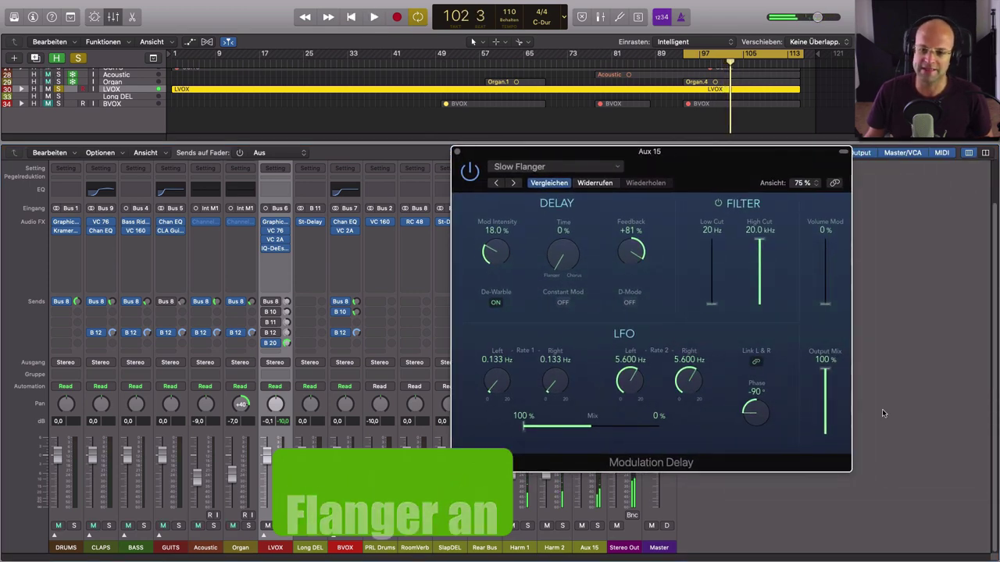
# Set the Modulation Delay's output mix to 34 % and close its window.
pyautogui.moveTo(825, 370); pyautogui.dragTo(830, 419)
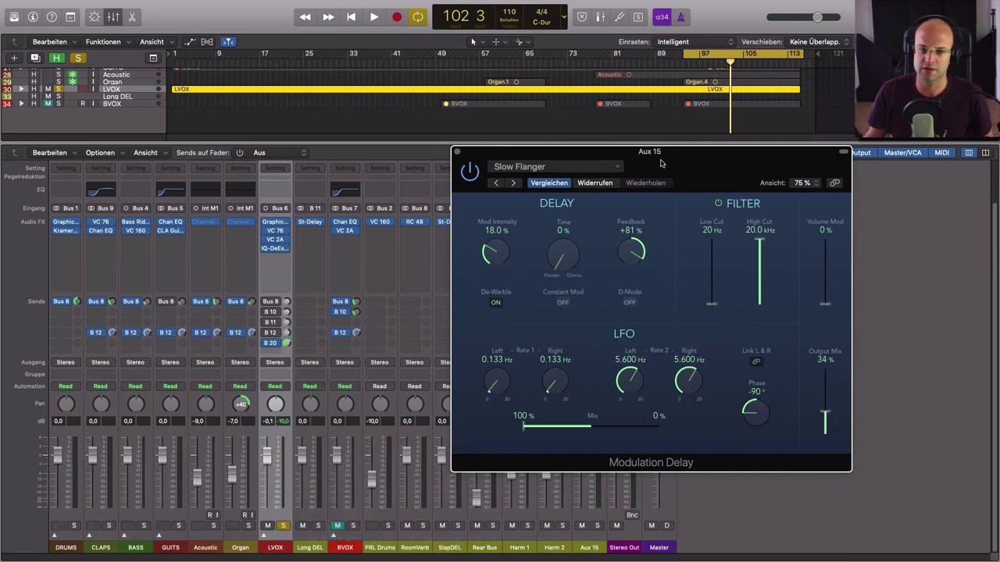
pyautogui.moveTo(660, 164); pyautogui.dragTo(700, 163)
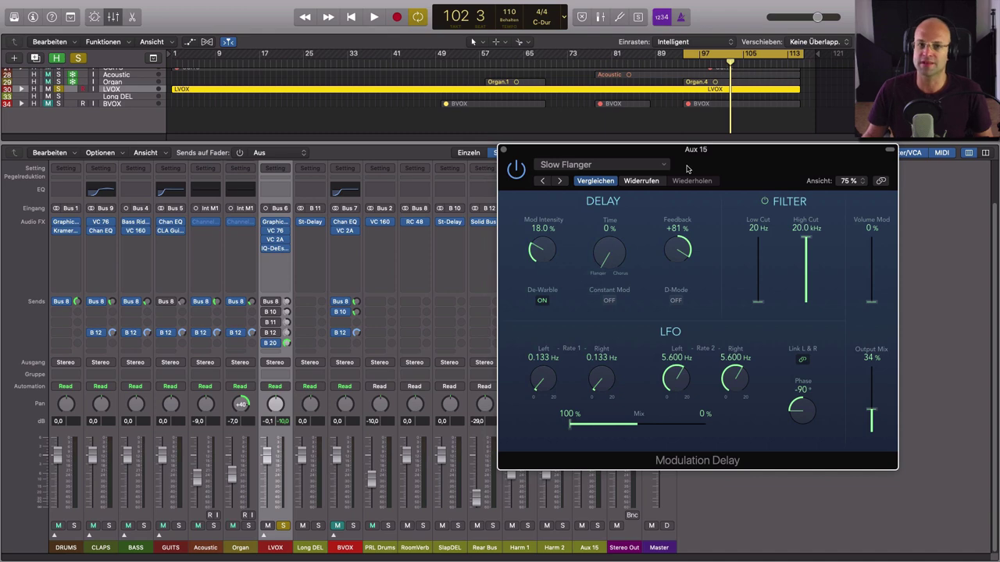
pyautogui.click(503, 149)
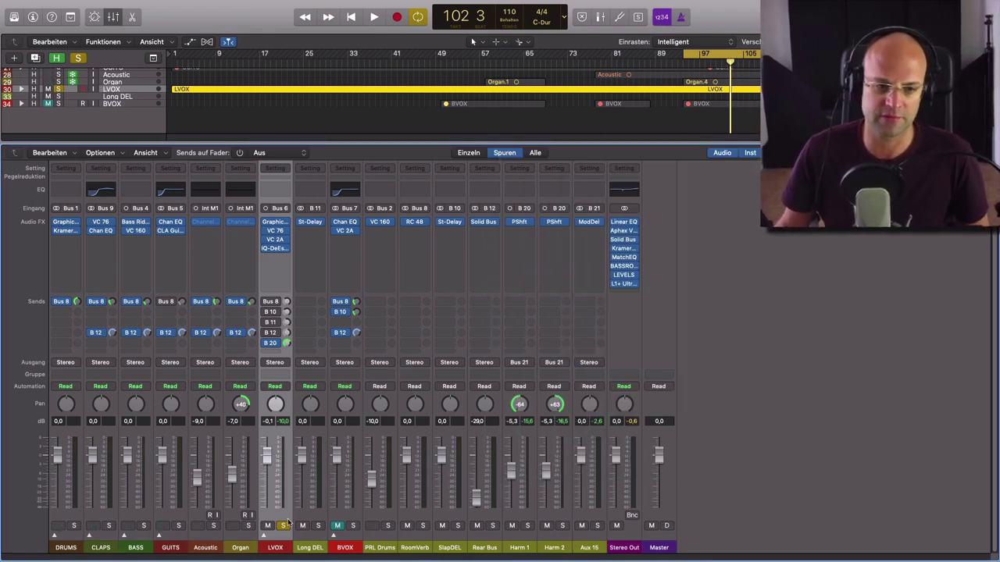
# Toggle the LVOX channel's Bus 20 send off and on while playing the soloed vocal to compare the flanged harmonizer, and stop playback.
pyautogui.click(264, 344)
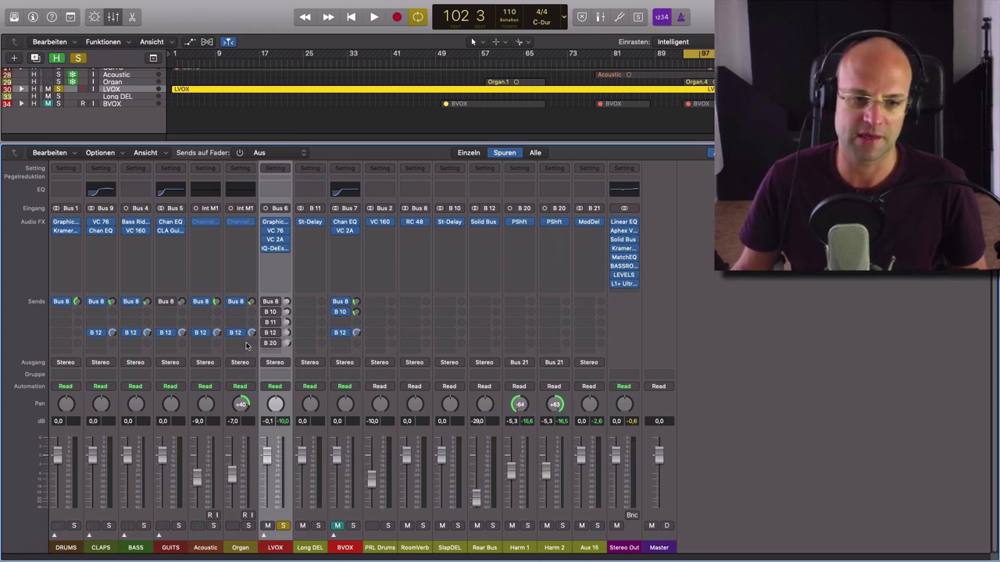
pyautogui.press('space')
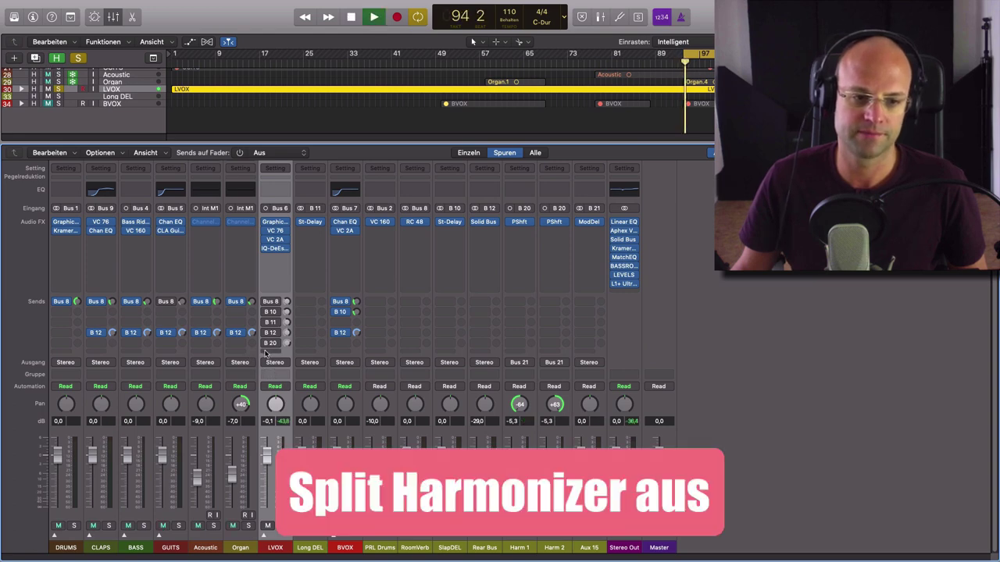
pyautogui.click(265, 343)
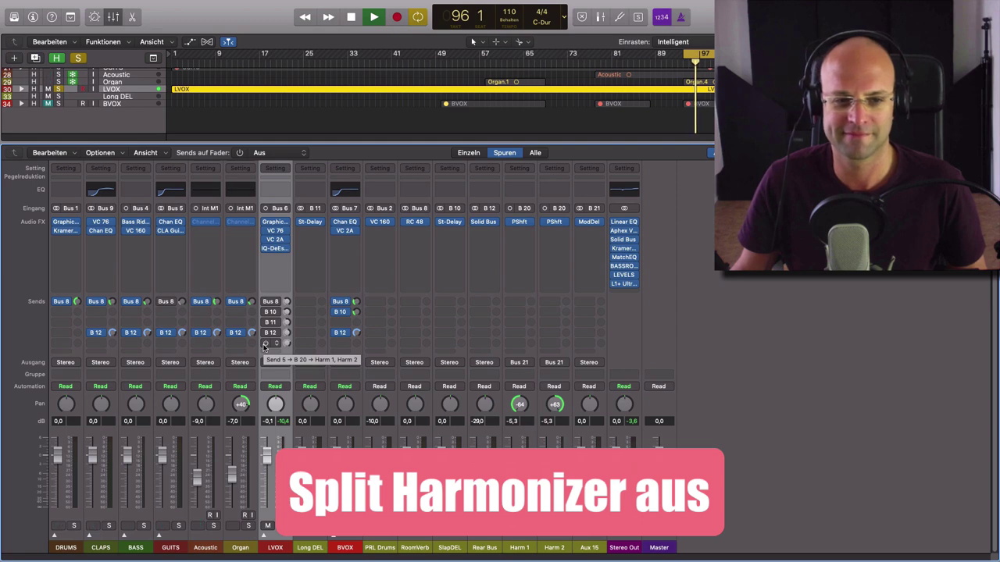
pyautogui.click(265, 344)
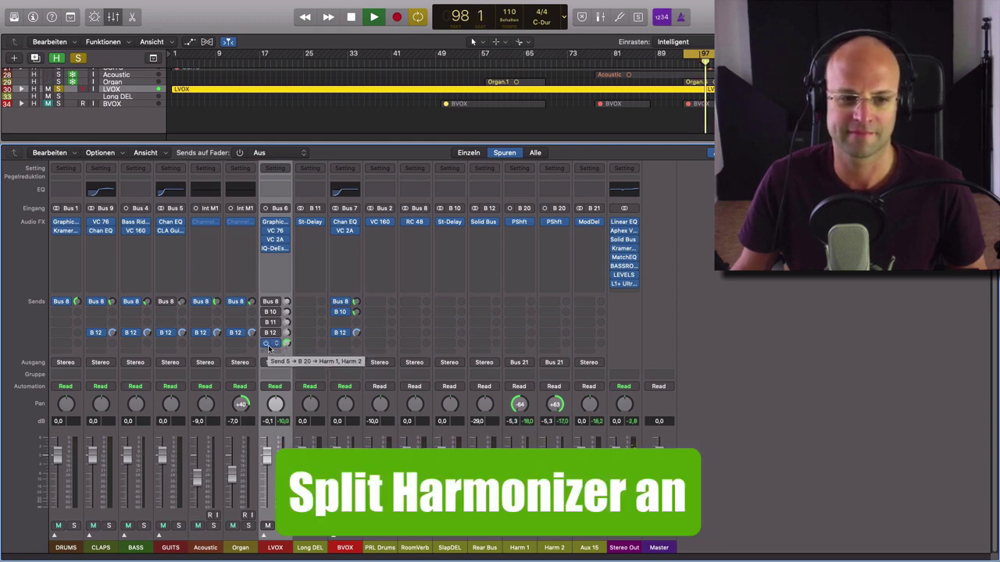
pyautogui.click(265, 344)
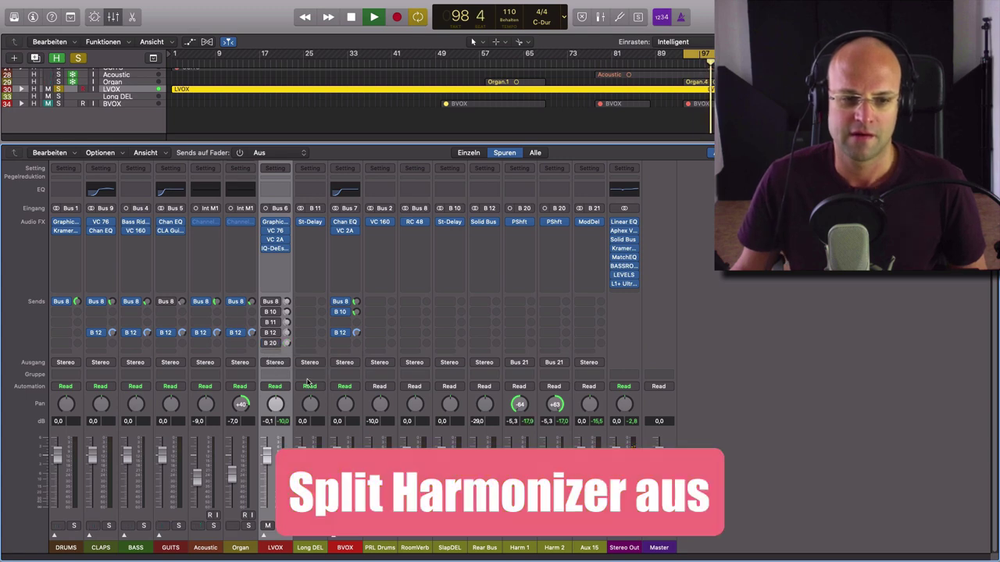
pyautogui.click(266, 344)
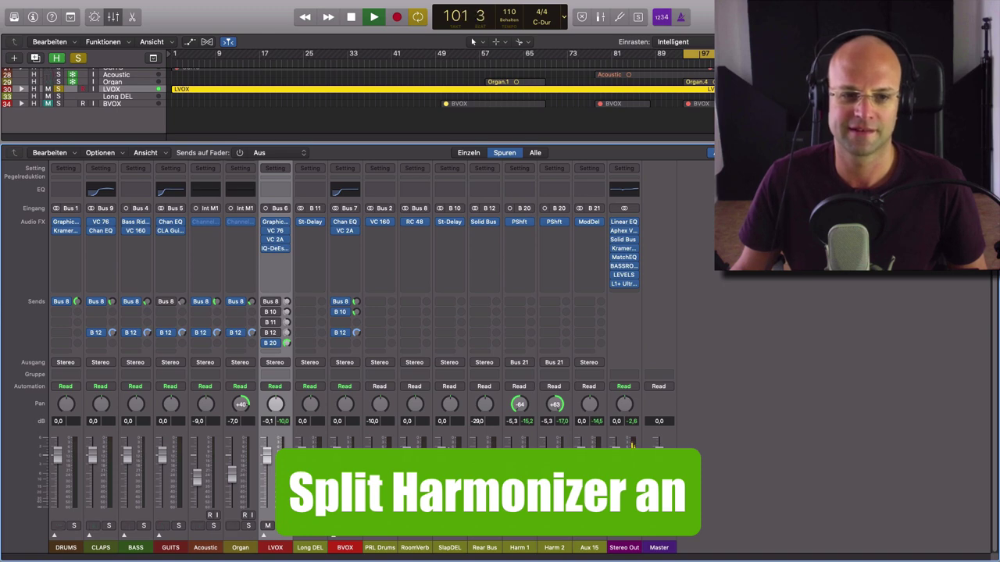
pyautogui.press('space')
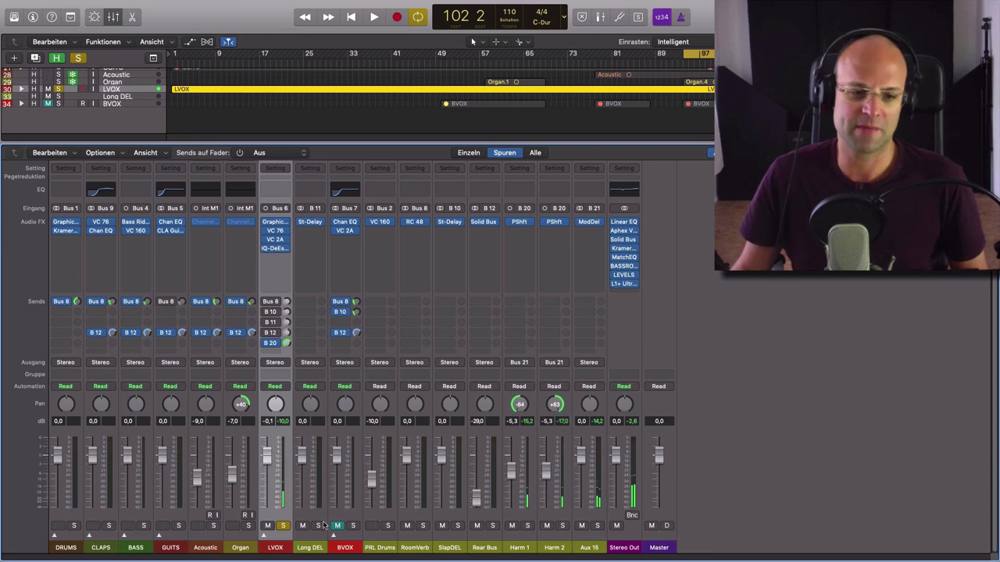
# Unsolo LVOX, play the full mix with its Bus 20 send bypassed and enable the Bus 10, Bus 11 and Bus 12 sends.
pyautogui.click(282, 529)
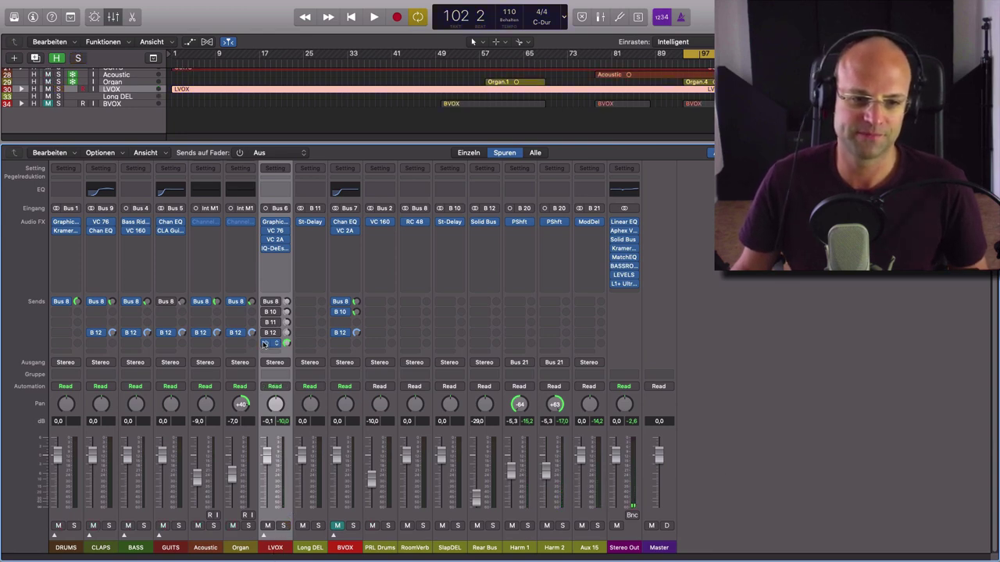
pyautogui.press('space')
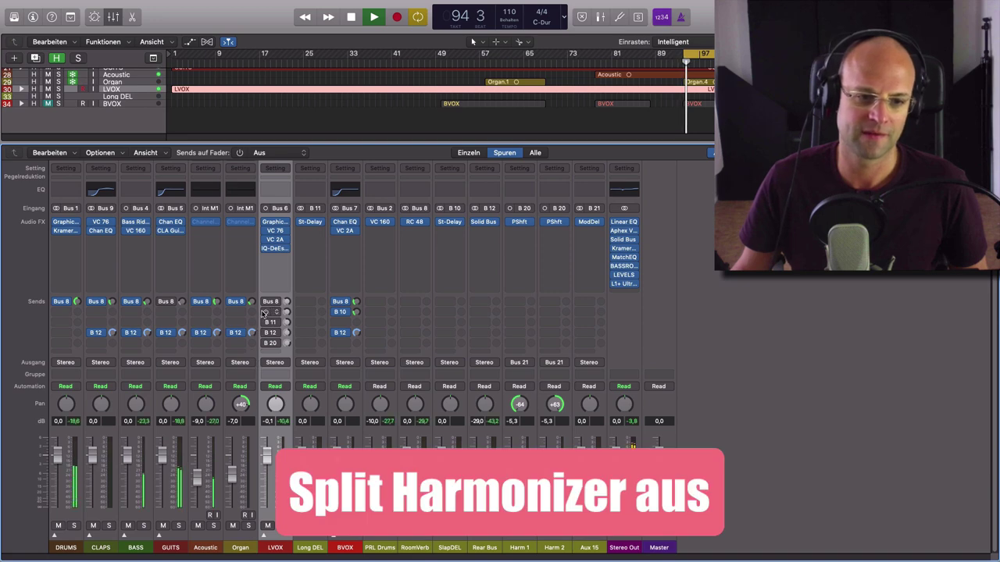
pyautogui.moveTo(265, 313); pyautogui.dragTo(266, 314)
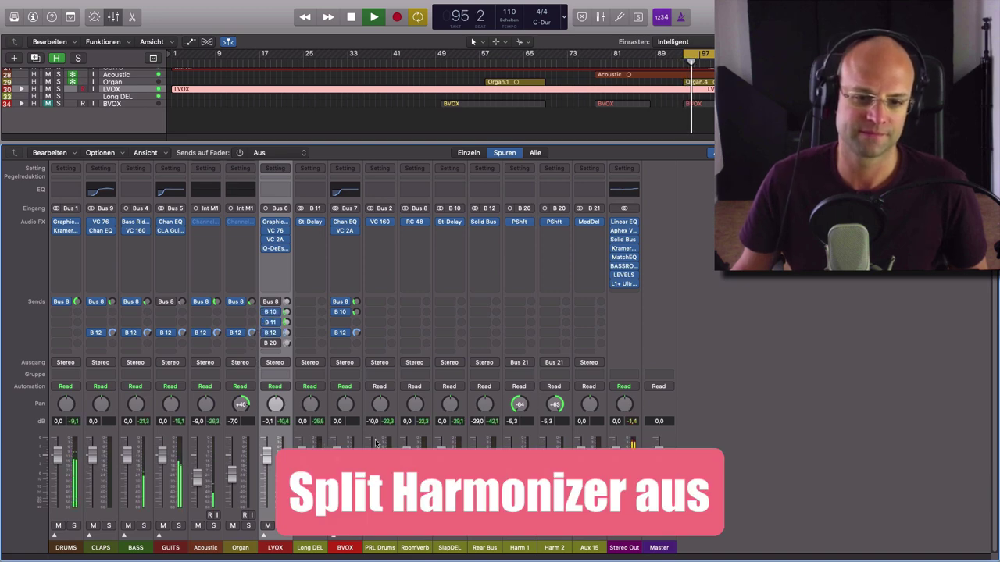
# Re-enable the Bus 20 send on the LVOX channel and lower it to -8.0 dB.
pyautogui.click(265, 345)
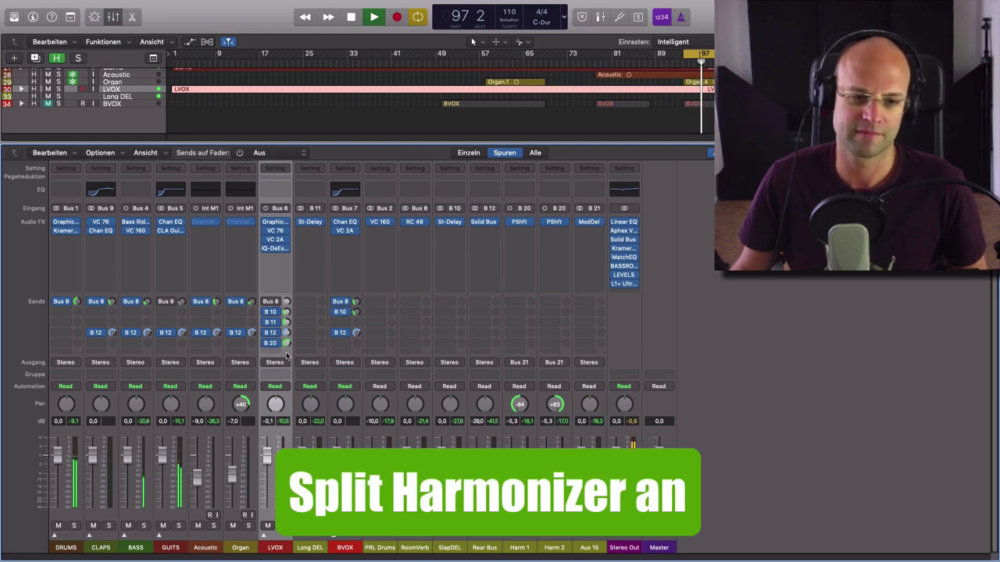
pyautogui.moveTo(287, 344); pyautogui.dragTo(287, 353)
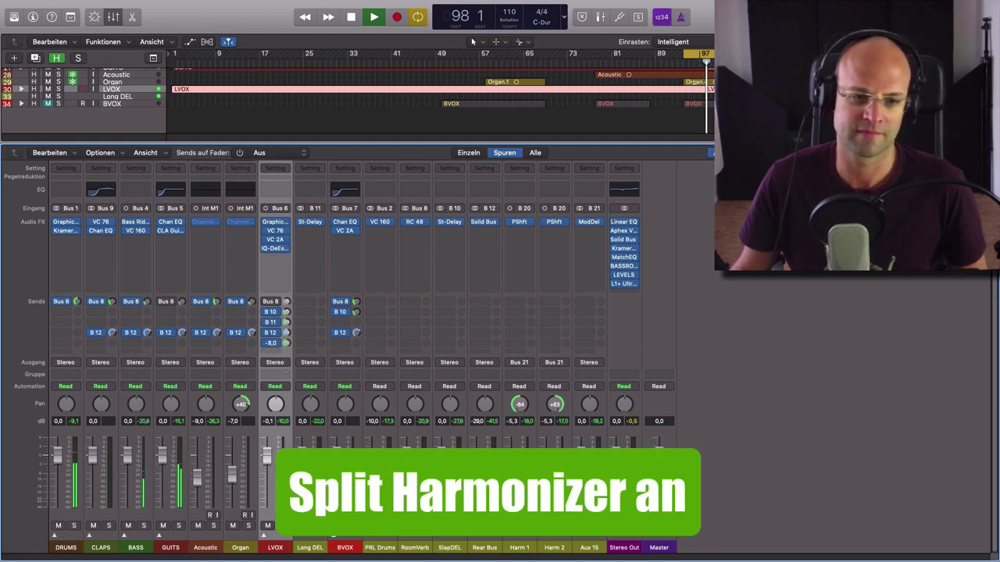
# Bypass and re-enable the LVOX channel's Bus 20 send to compare the full mix without and with the harmonizer, and stop playback.
pyautogui.click(265, 344)
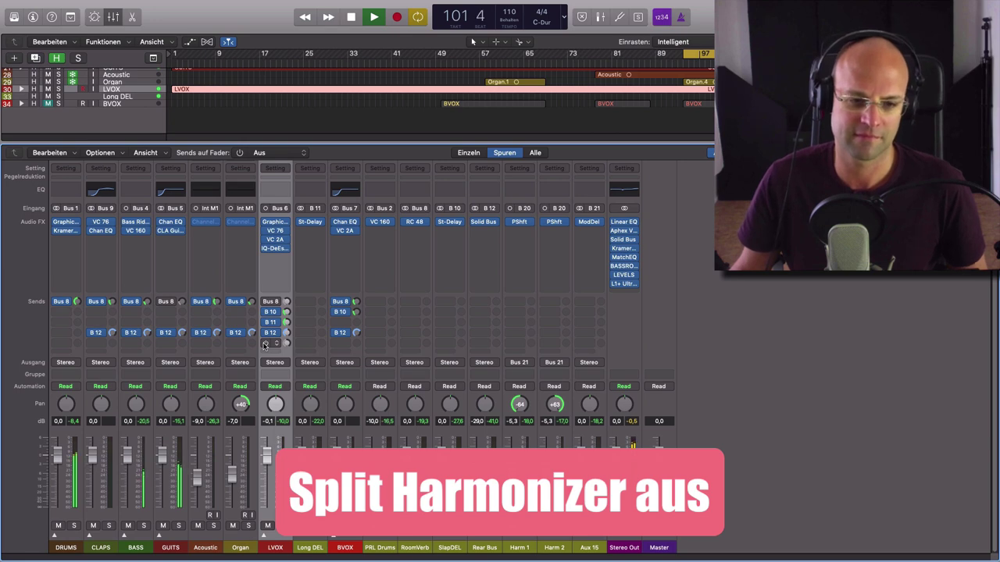
pyautogui.click(265, 344)
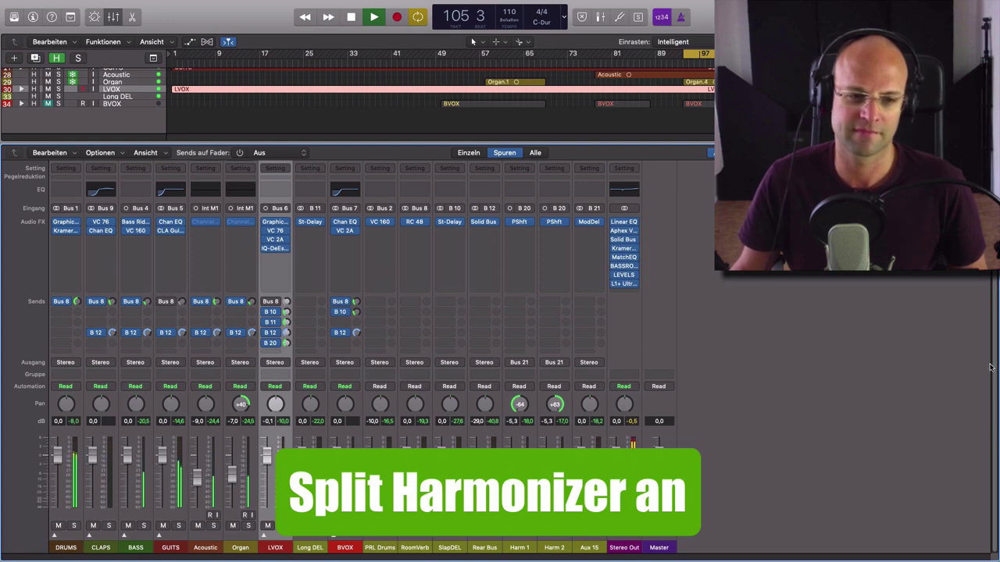
pyautogui.press('space')
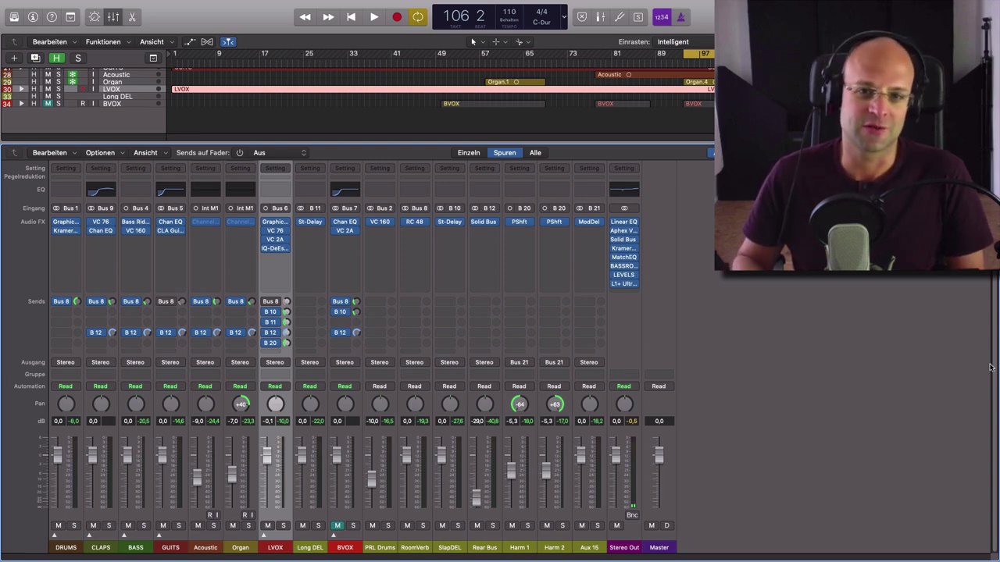
# Open the Modulation Delay on Aux 15 to review its Slow Flanger settings and close it.
pyautogui.click(589, 223)
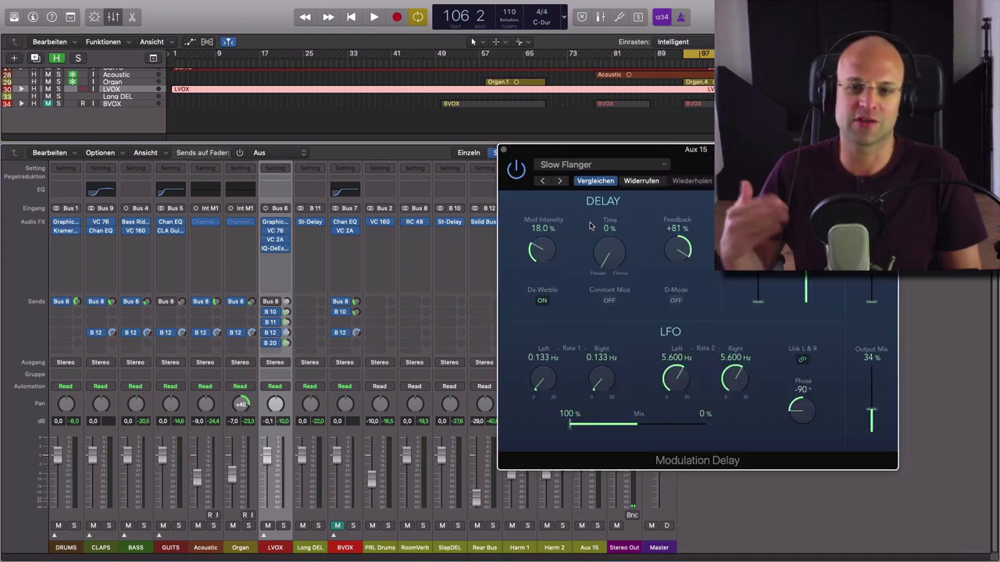
pyautogui.click(504, 150)
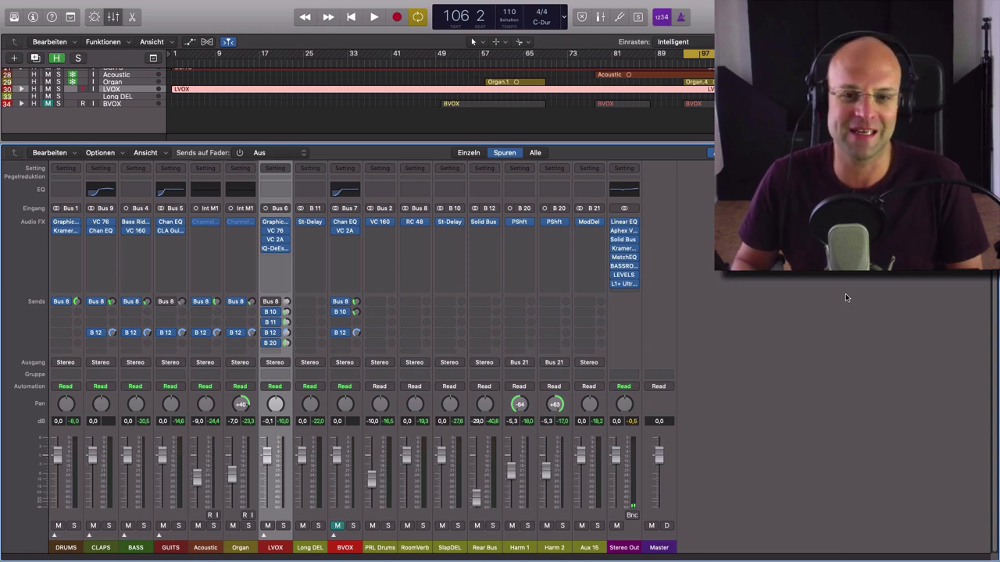